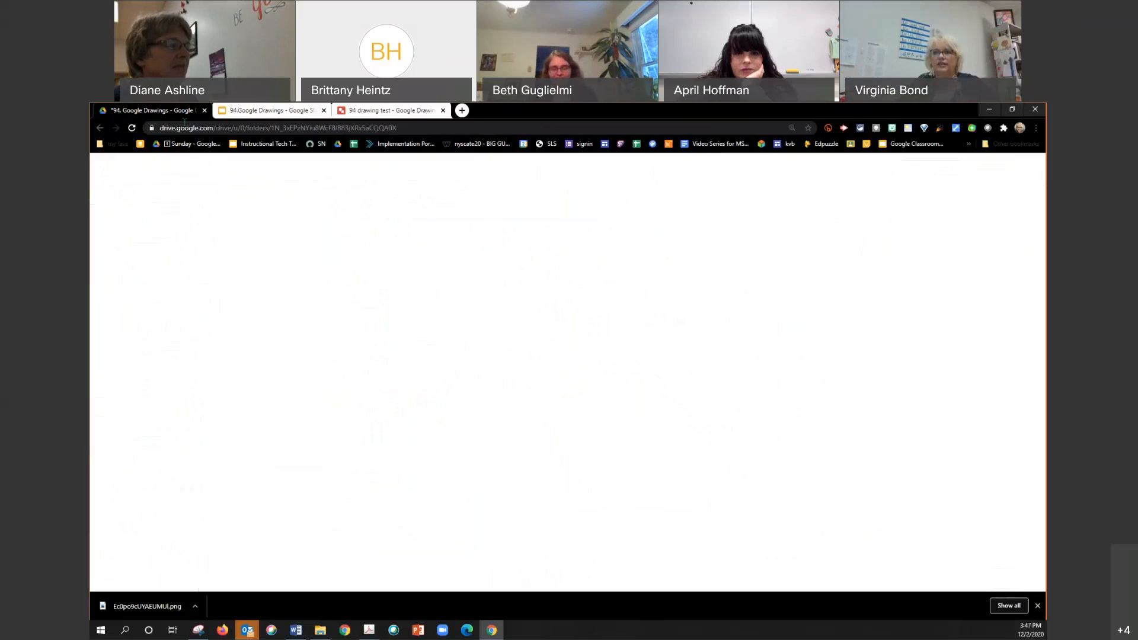
# - Create a new blank Google Docs document by loading docs.new
pyautogui.click(194, 128)
pyautogui.write('docs.new')
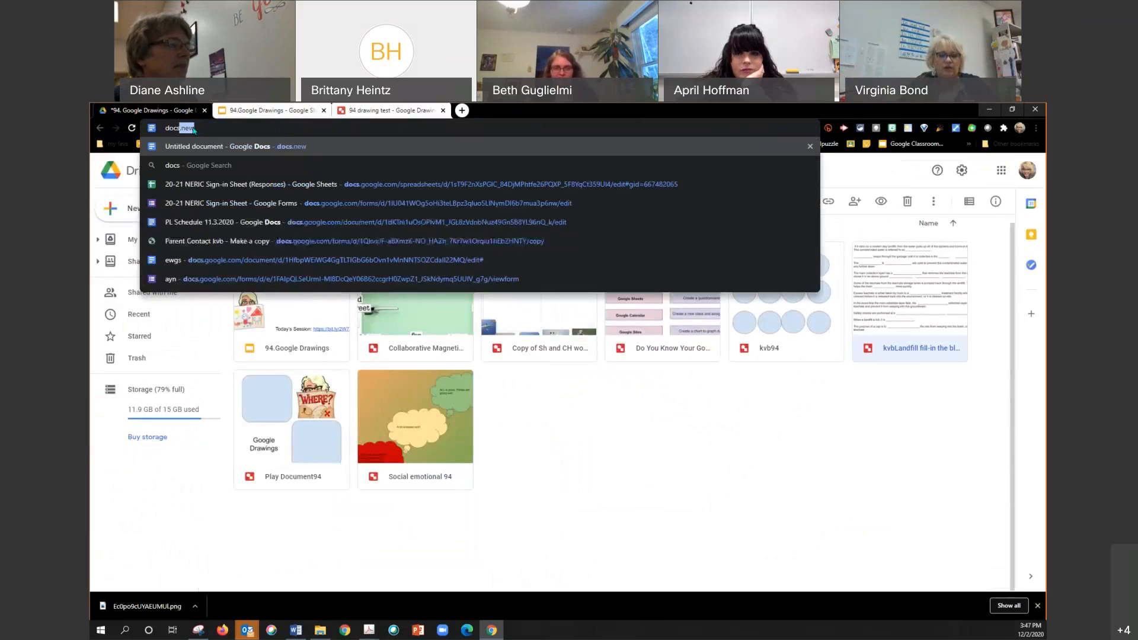
pyautogui.press('Return')
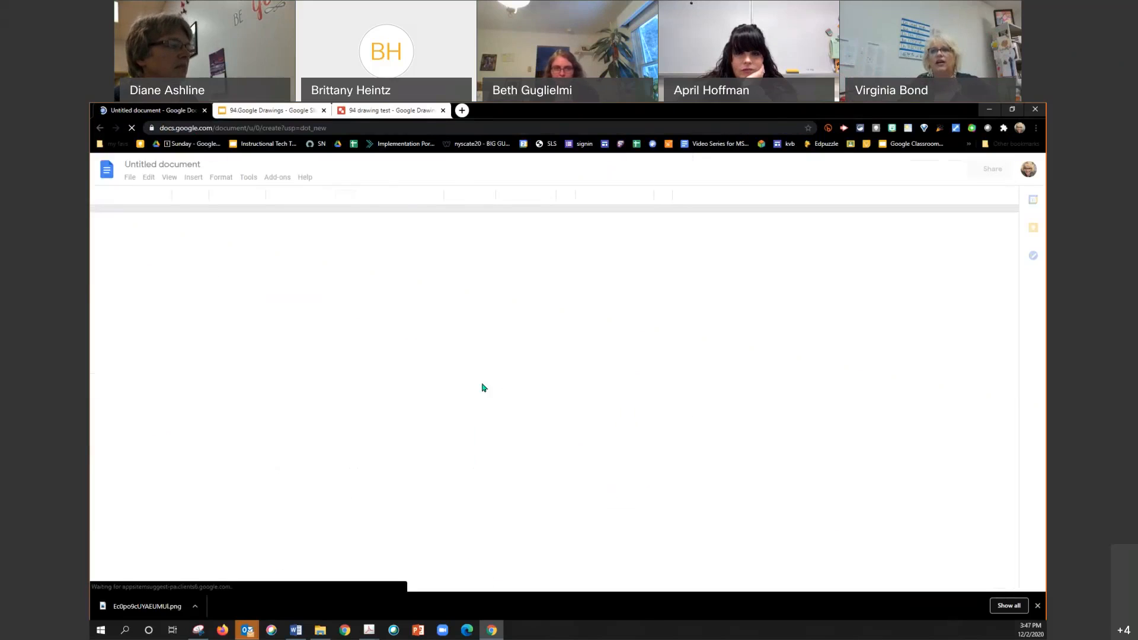
# - Insert the house picture from the computer's desktop into the blank document
pyautogui.click(193, 179)
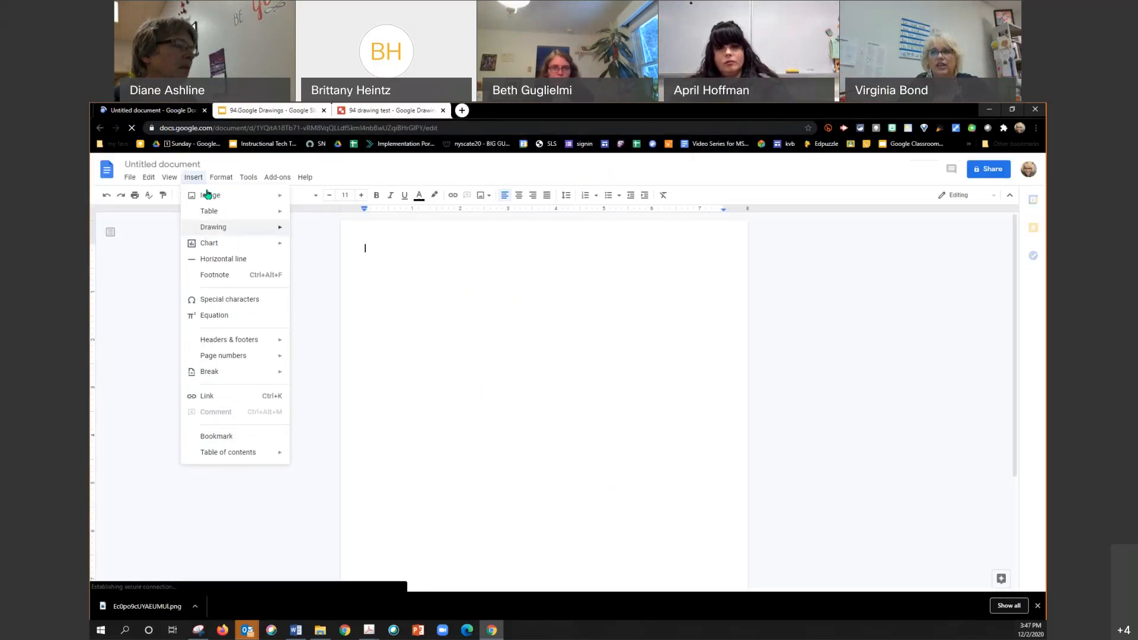
pyautogui.moveTo(208, 194)
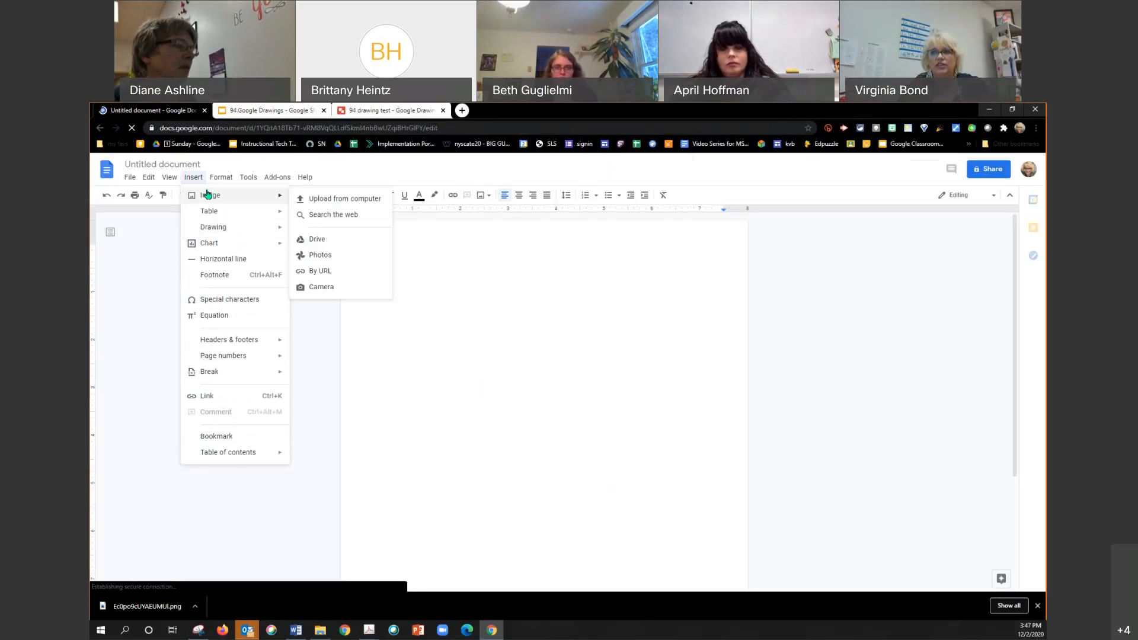
pyautogui.click(359, 205)
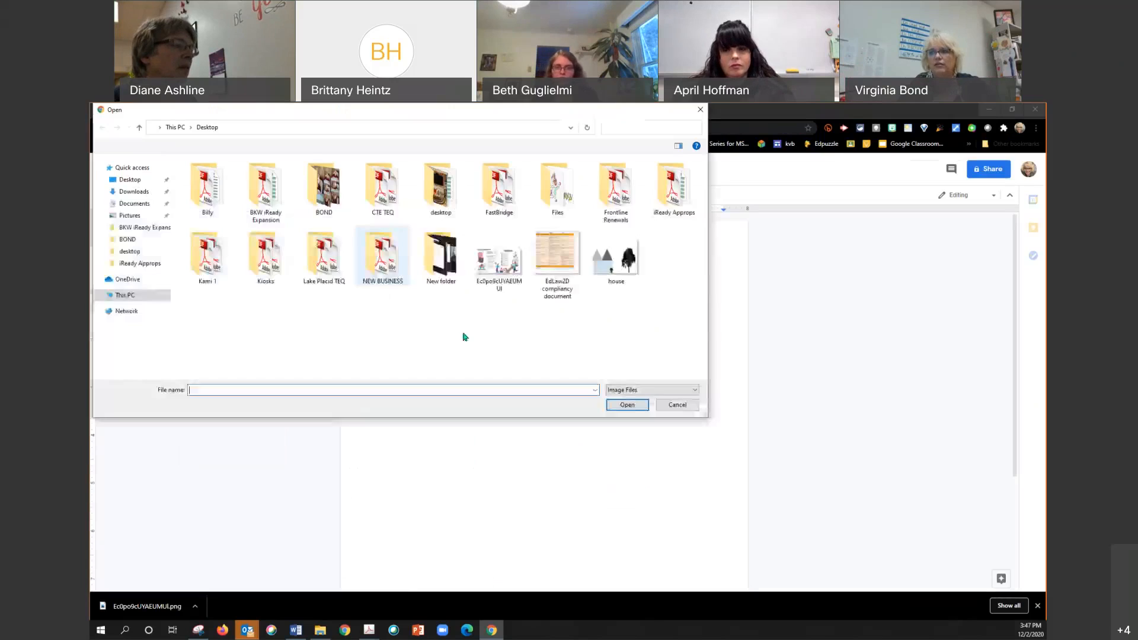
pyautogui.click(702, 109)
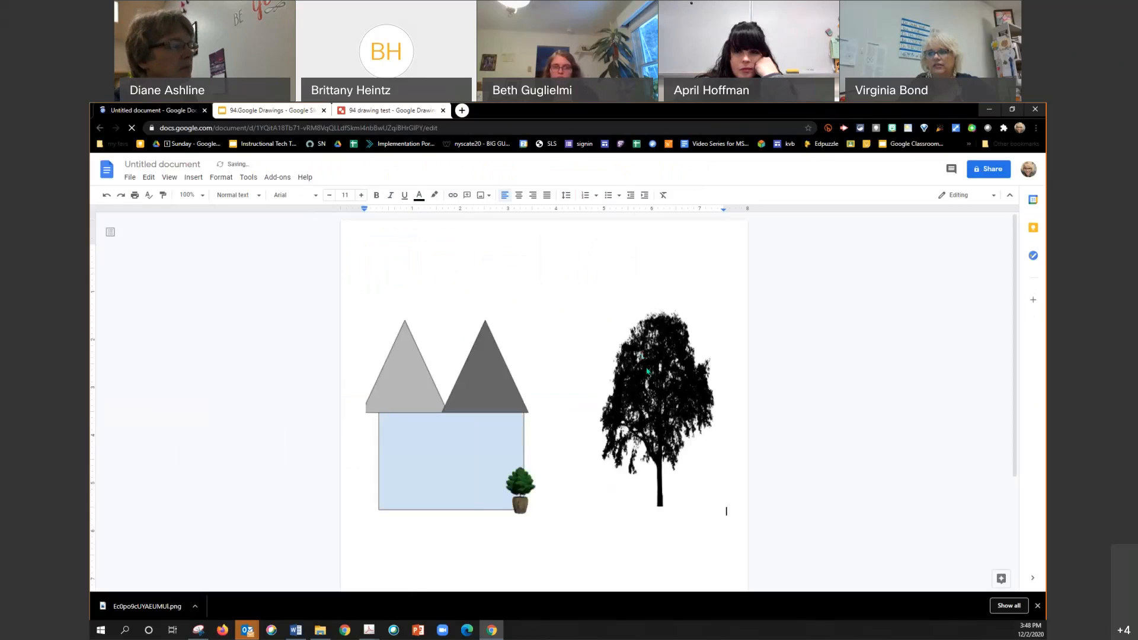
# - Insert the red apple drawing from Drive on a new line below the house picture, unlinked from its source
pyautogui.click(648, 372)
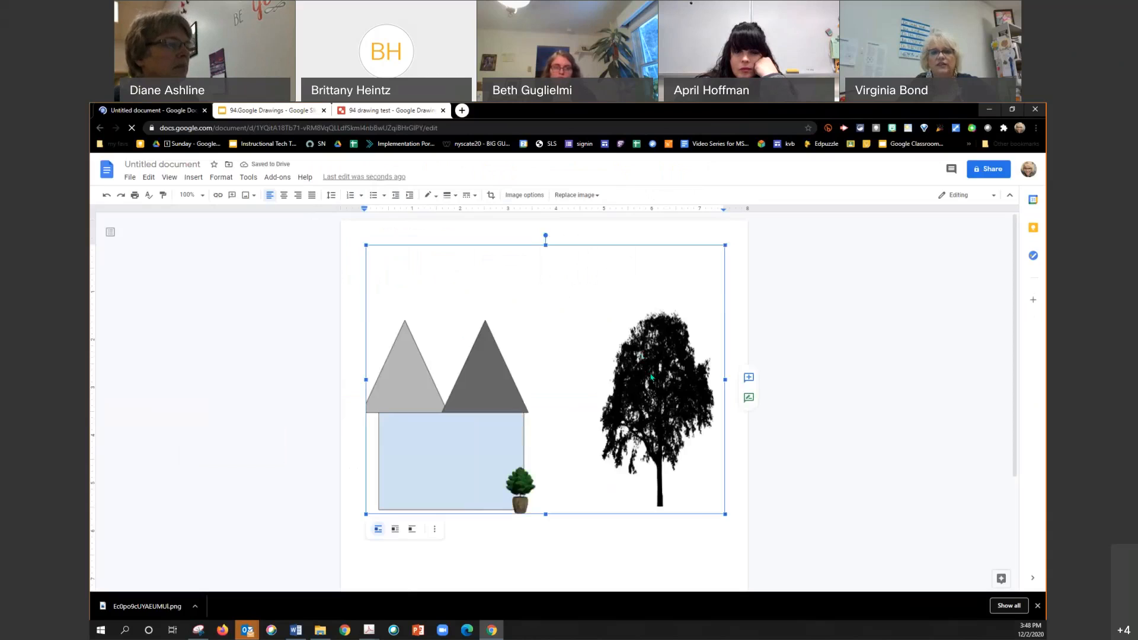
pyautogui.click(735, 439)
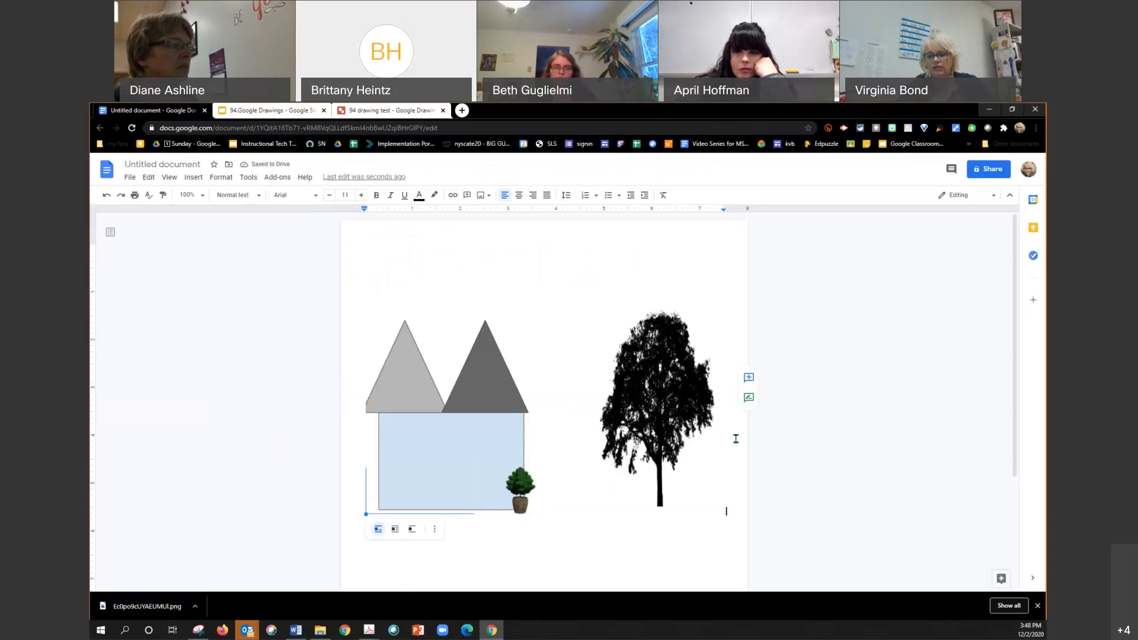
pyautogui.press('Return')
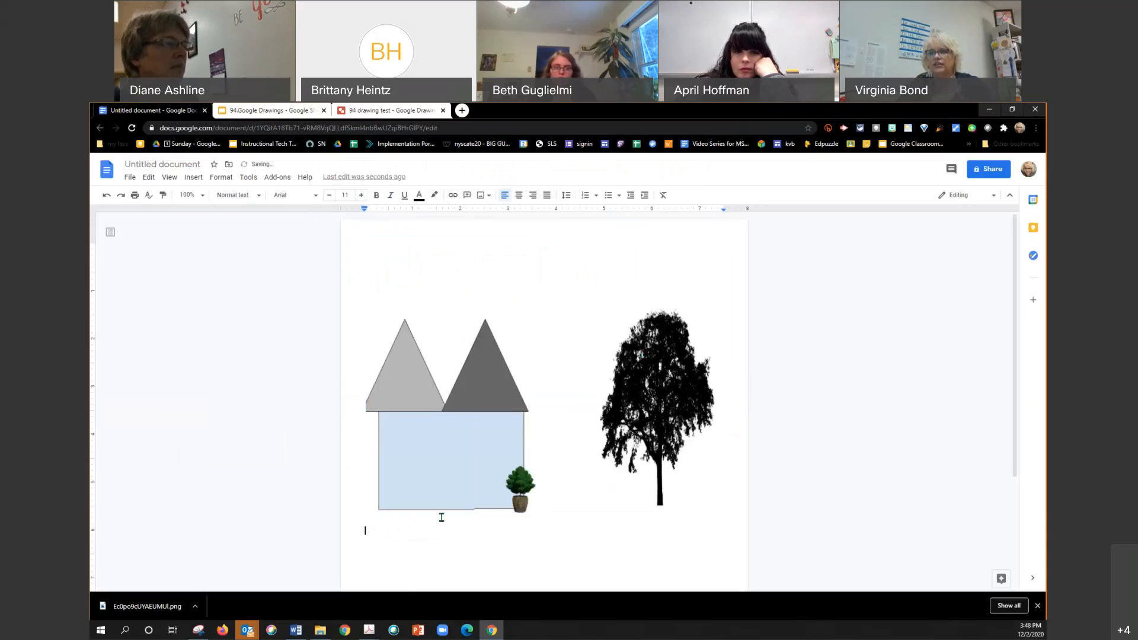
pyautogui.scroll(-3, 441, 518)
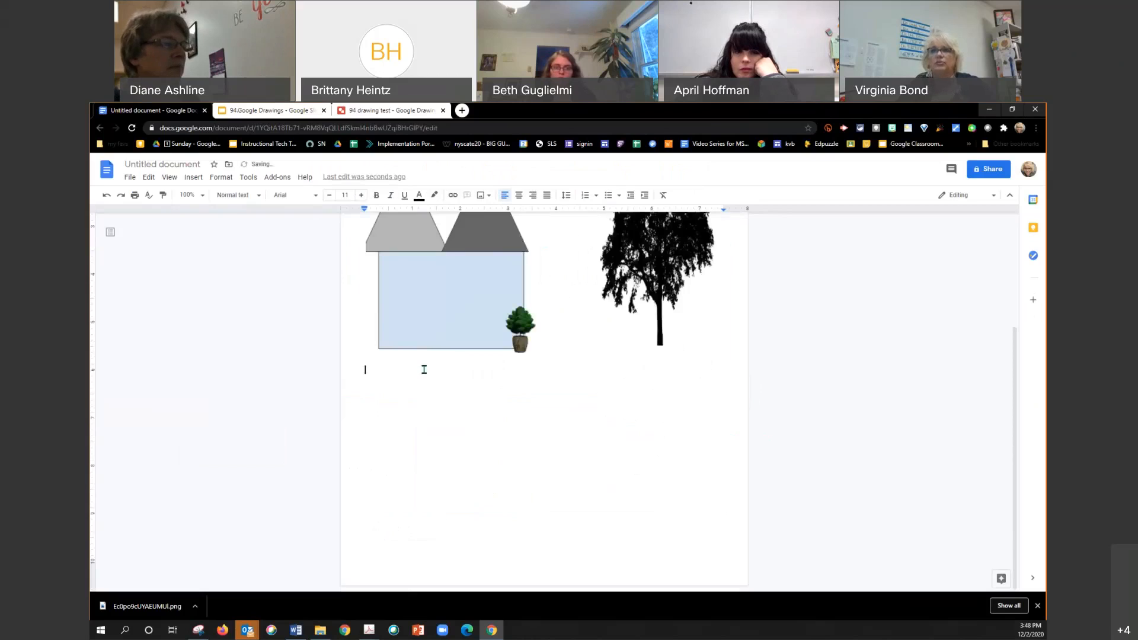
pyautogui.click(189, 178)
pyautogui.moveTo(208, 235)
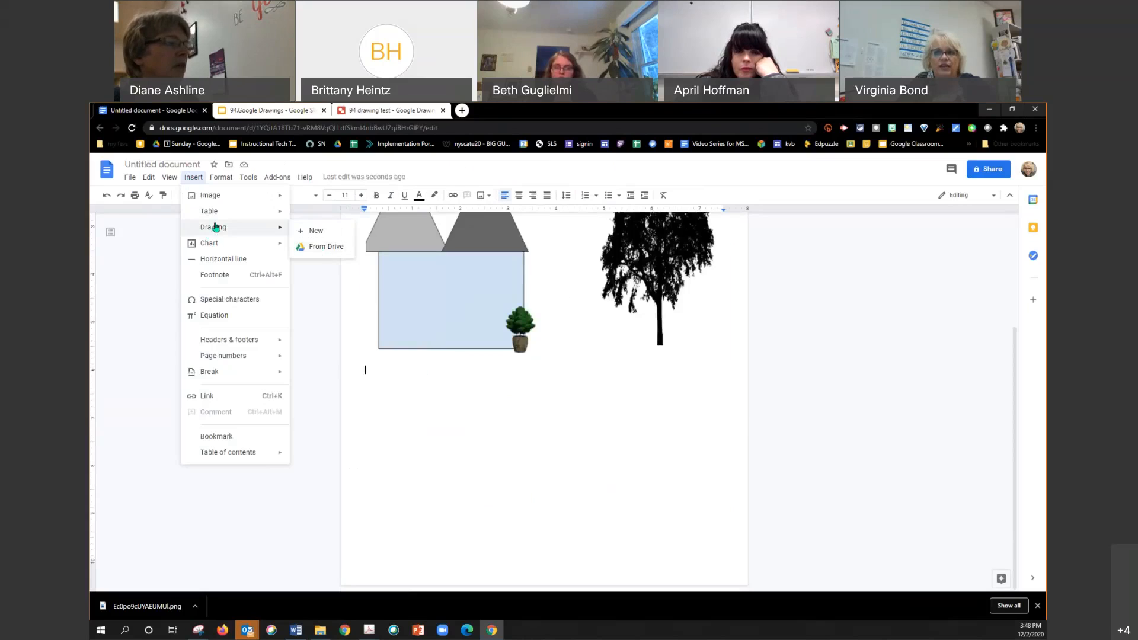
pyautogui.click(320, 252)
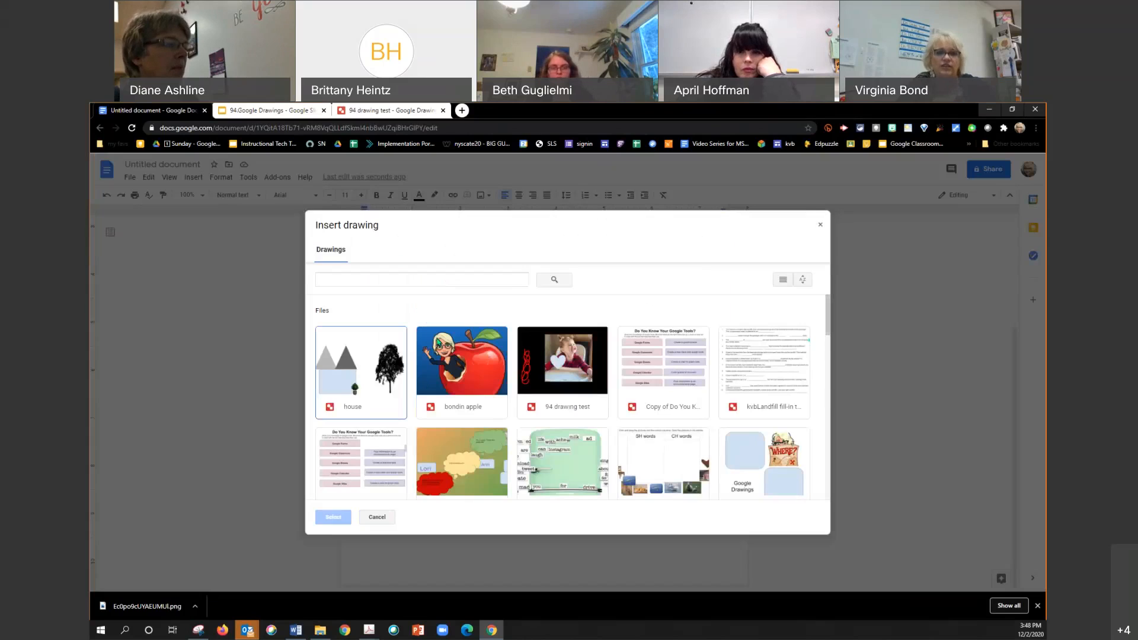
pyautogui.doubleClick(471, 369)
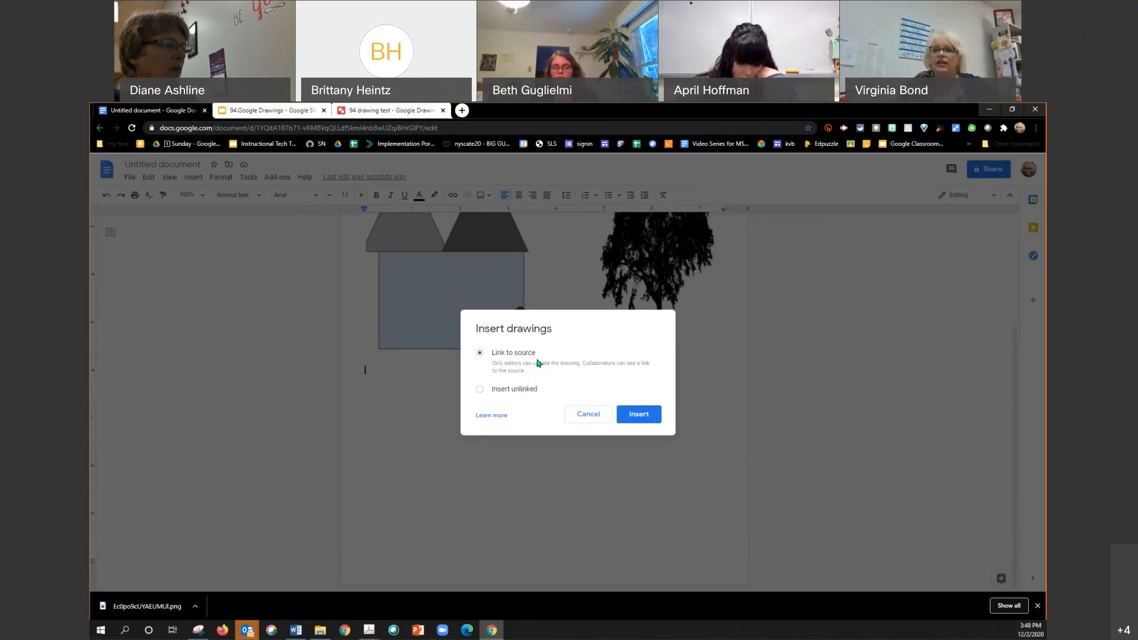
pyautogui.click(480, 389)
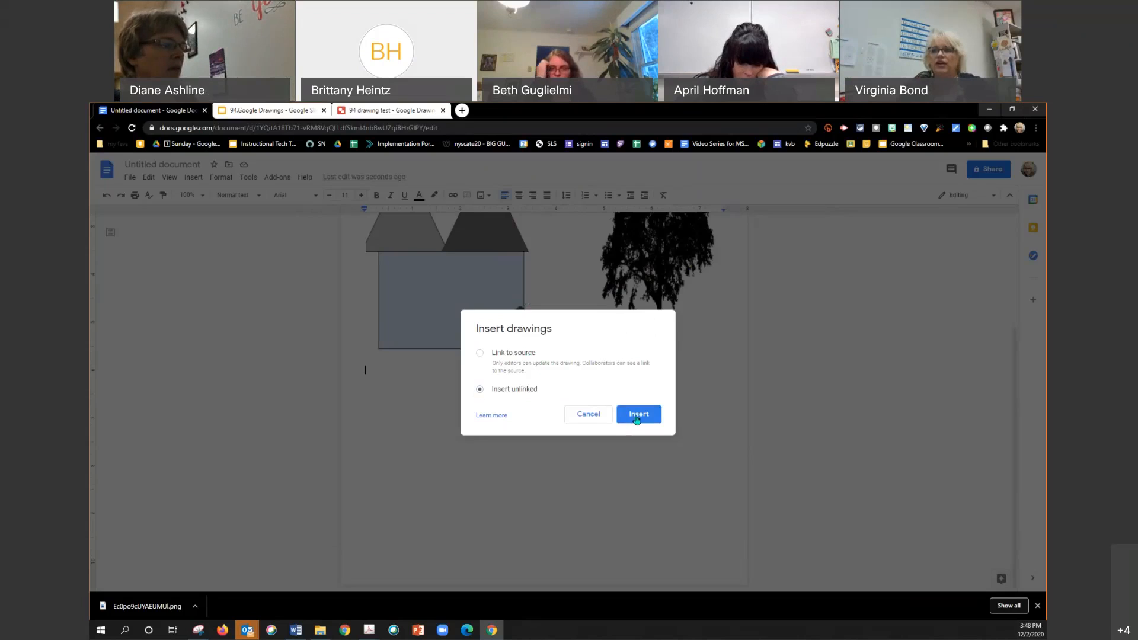
pyautogui.click(637, 418)
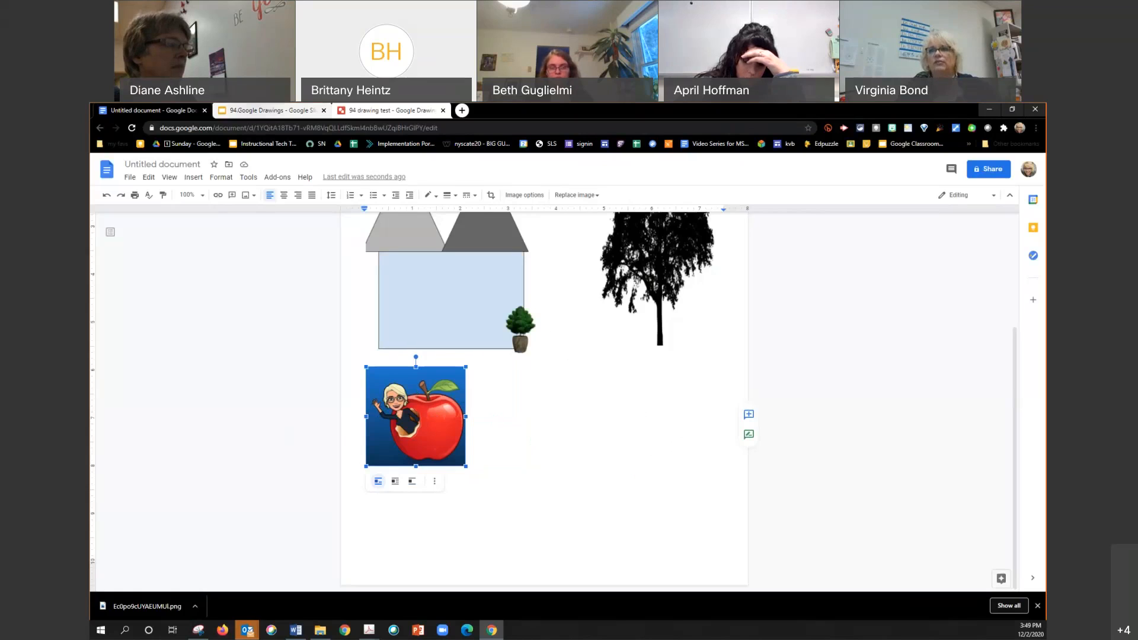
# - Switch to the 94.Google Drawings presentation and delete the house drawing that covers slide 18
pyautogui.click(270, 111)
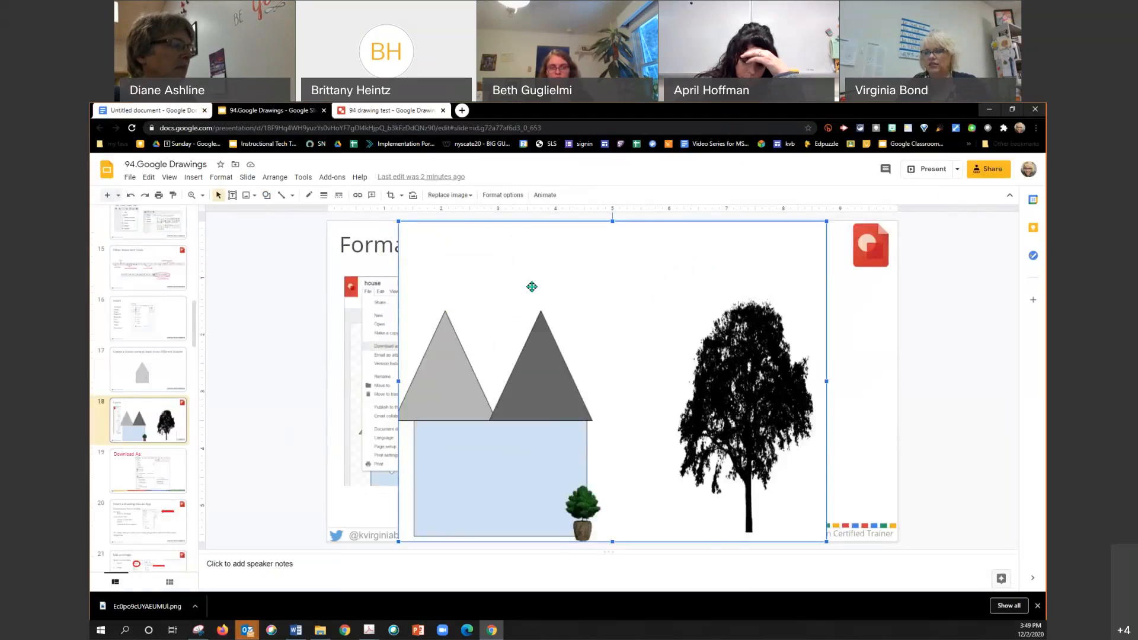
pyautogui.press('Delete')
pyautogui.scroll(-1, 488, 280)
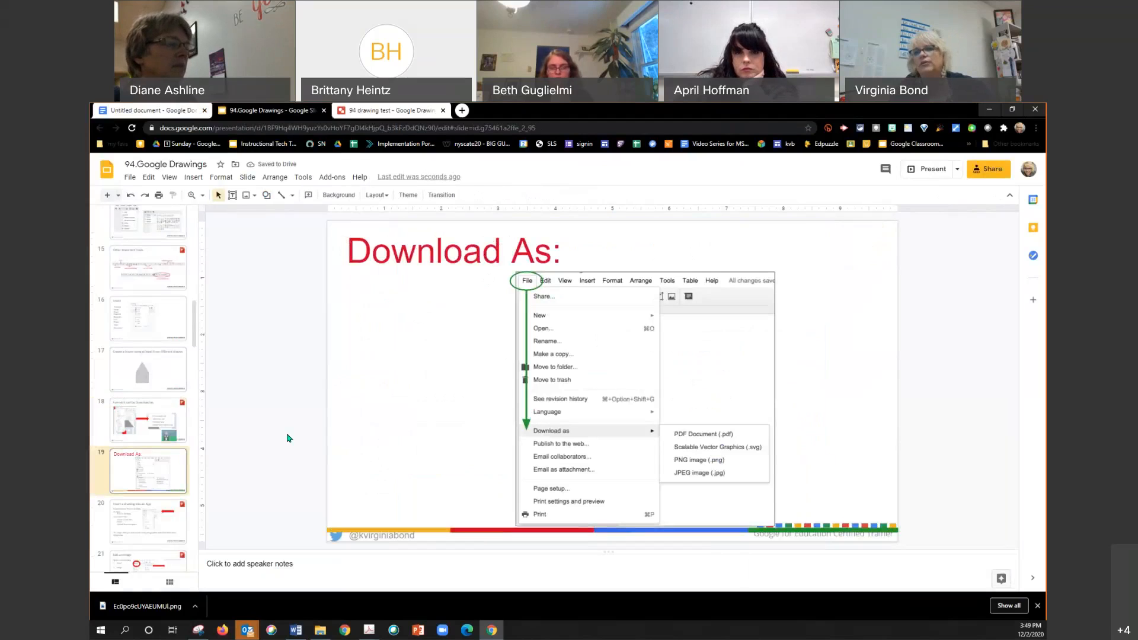
# - Review the slides on inserting a drawing into an app, editing an image, and solving 4 x 3 using images
pyautogui.press('Down')
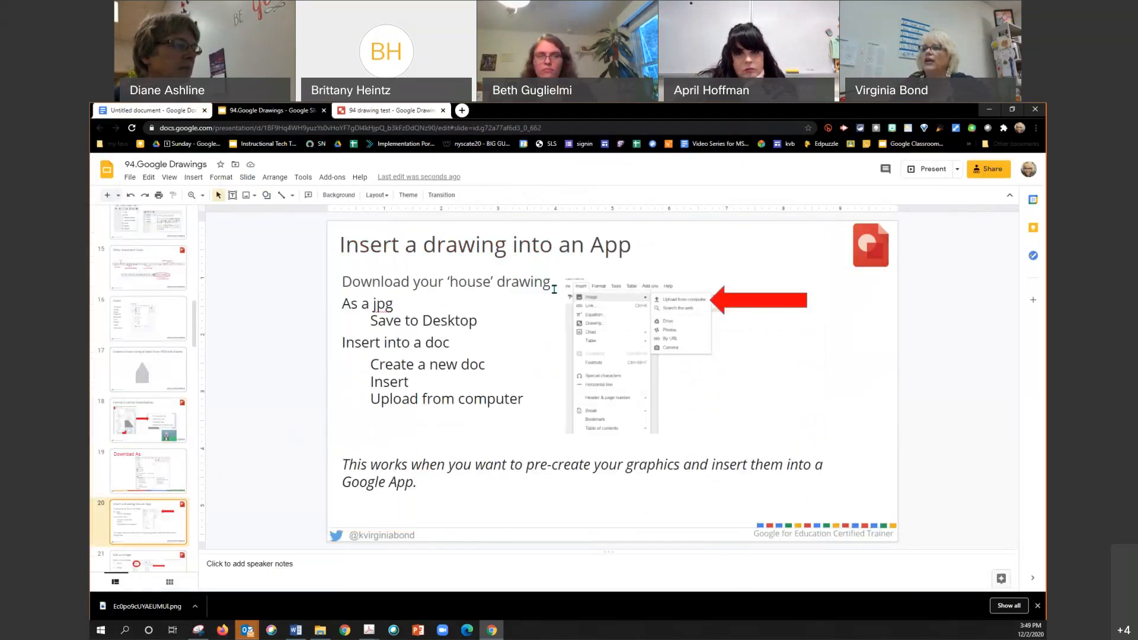
pyautogui.click(544, 342)
pyautogui.click(687, 318)
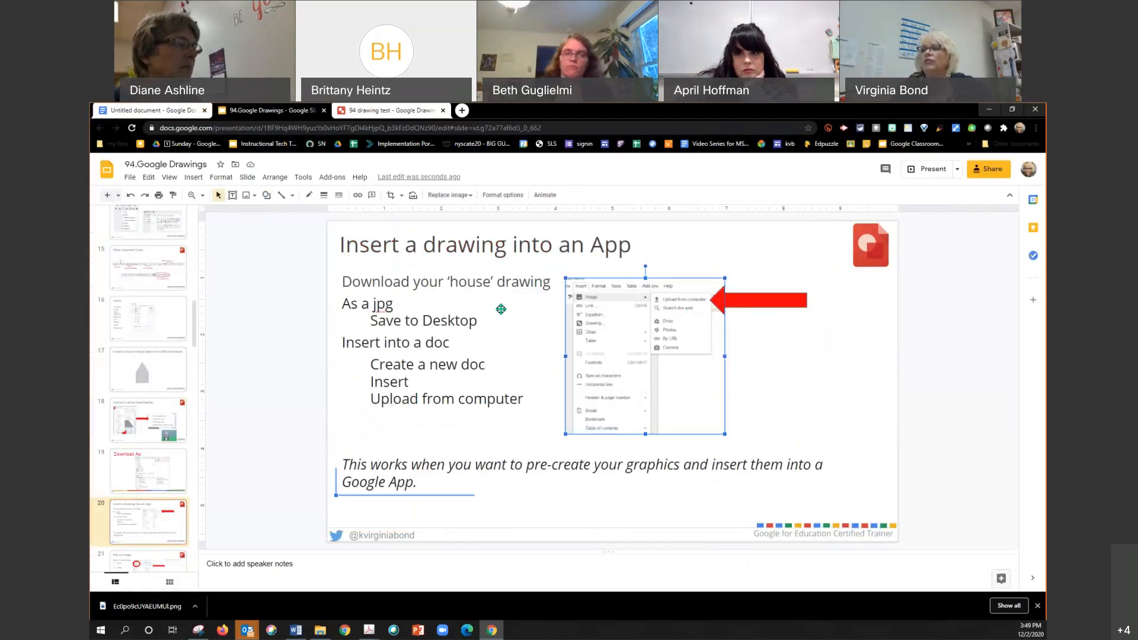
pyautogui.click(408, 301)
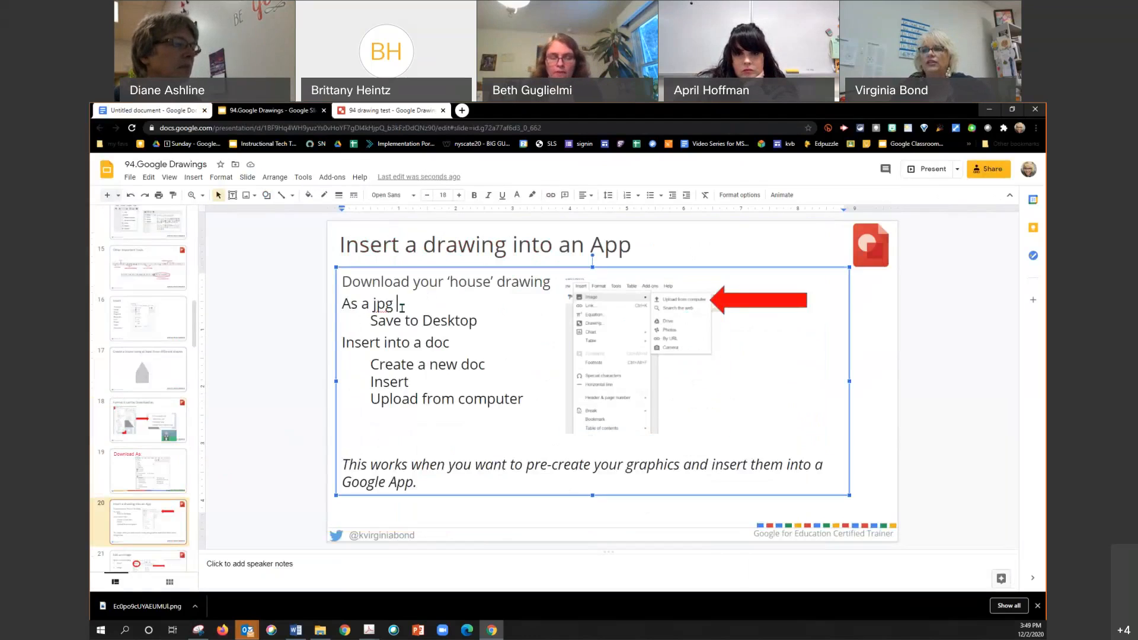
pyautogui.doubleClick(482, 317)
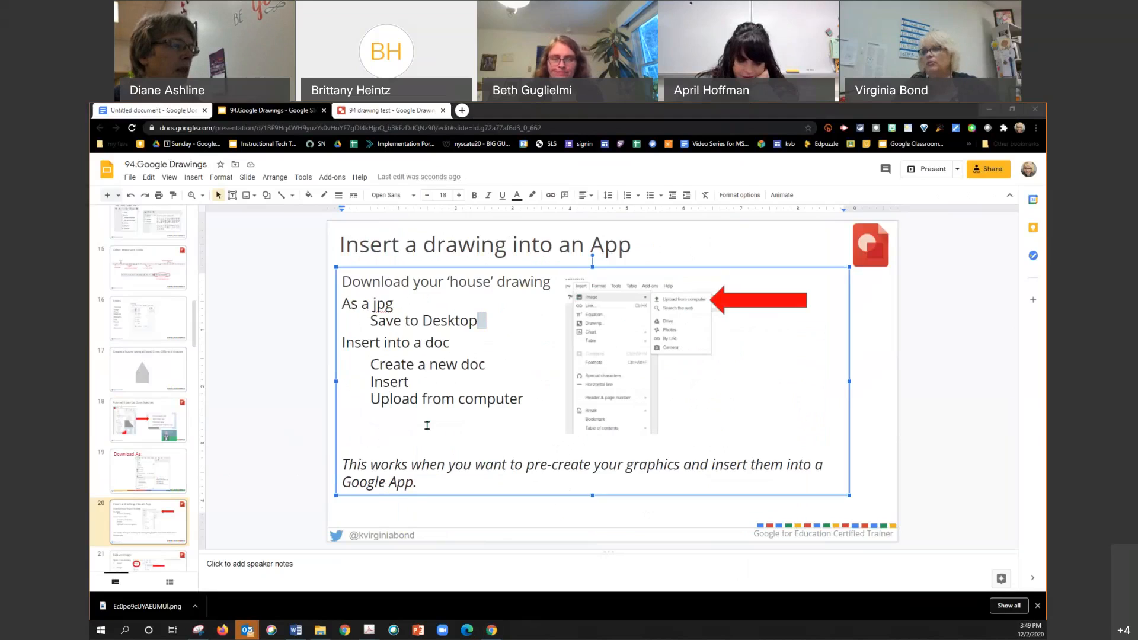
pyautogui.scroll(-2, 135, 459)
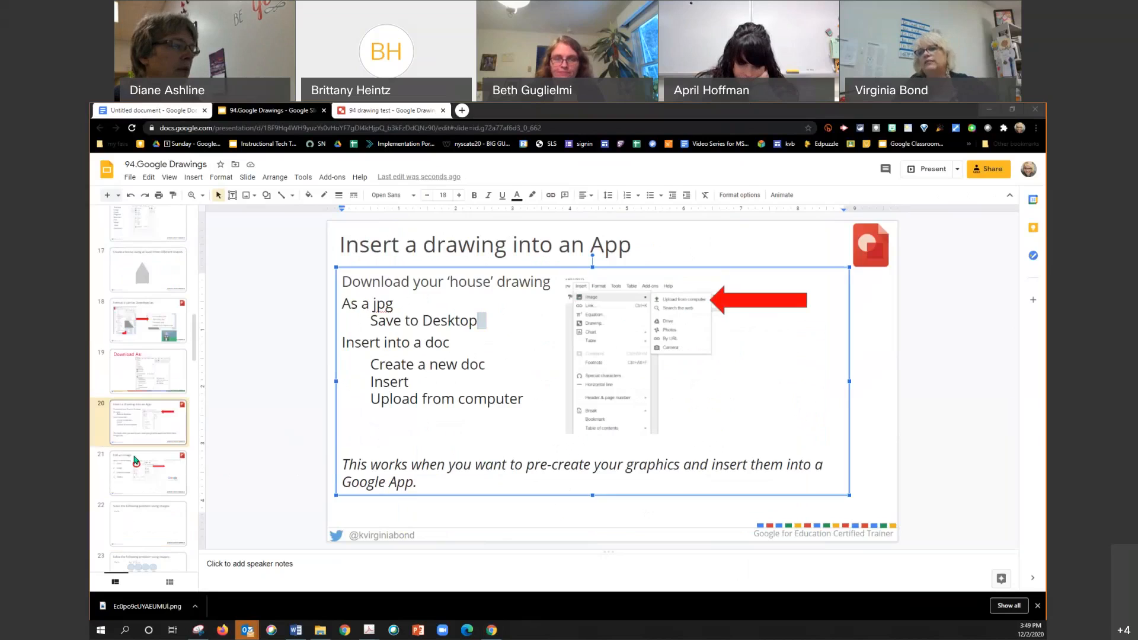
pyautogui.click(142, 465)
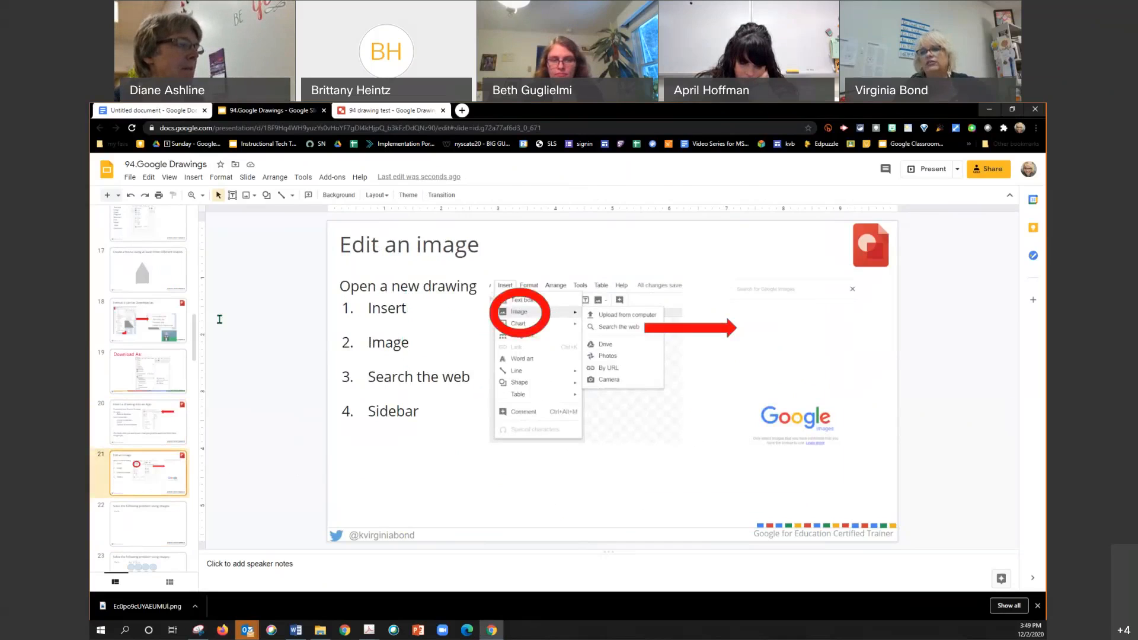
pyautogui.click(134, 516)
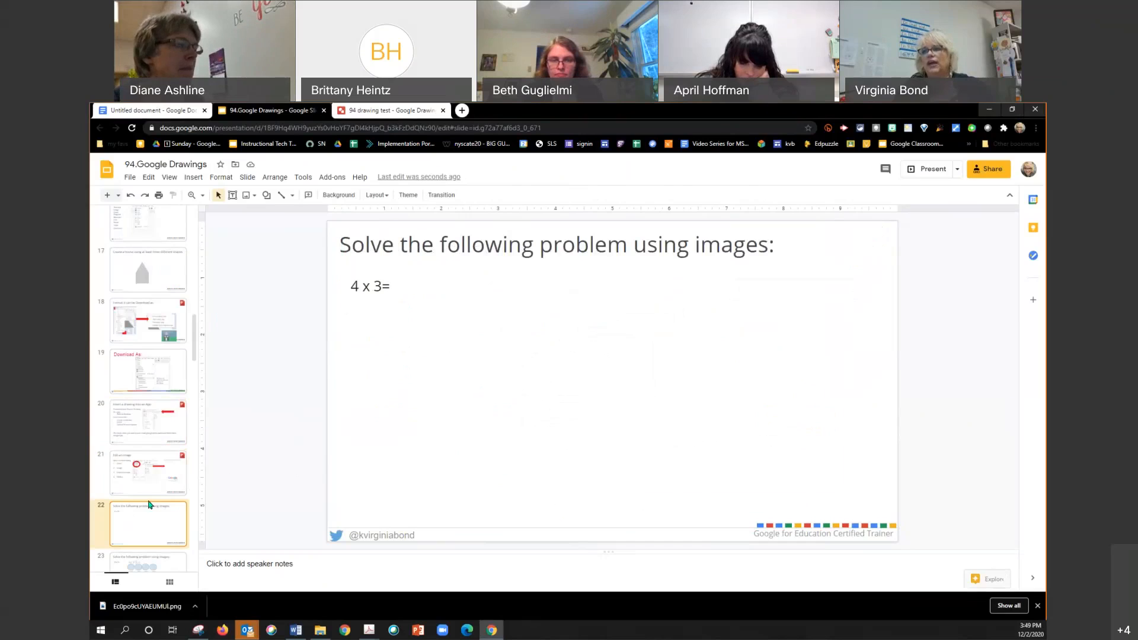
pyautogui.scroll(-2, 155, 497)
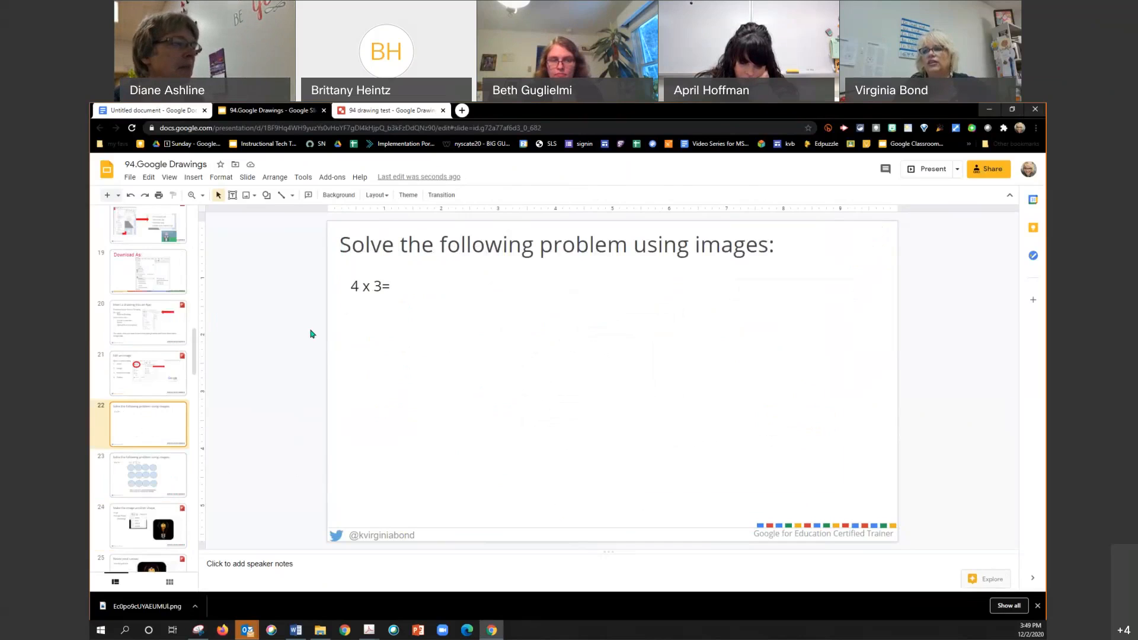
pyautogui.click(383, 299)
pyautogui.moveTo(406, 302); pyautogui.dragTo(406, 299)
# - Return to the untitled document and start a new embedded drawing on a line below the apple picture
pyautogui.click(462, 110)
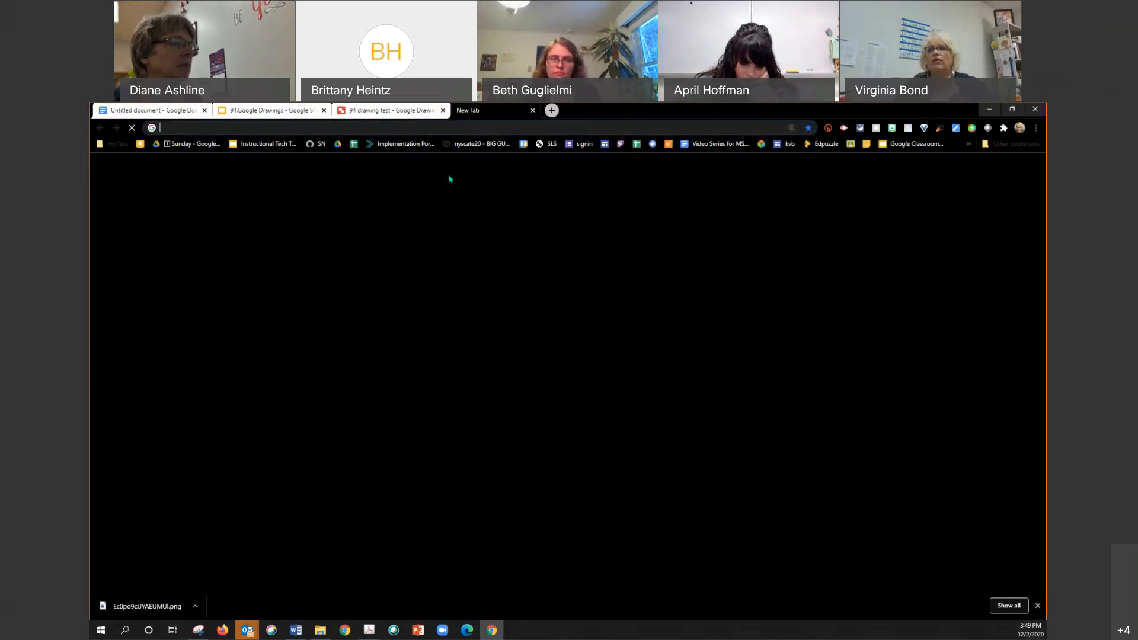
pyautogui.click(153, 110)
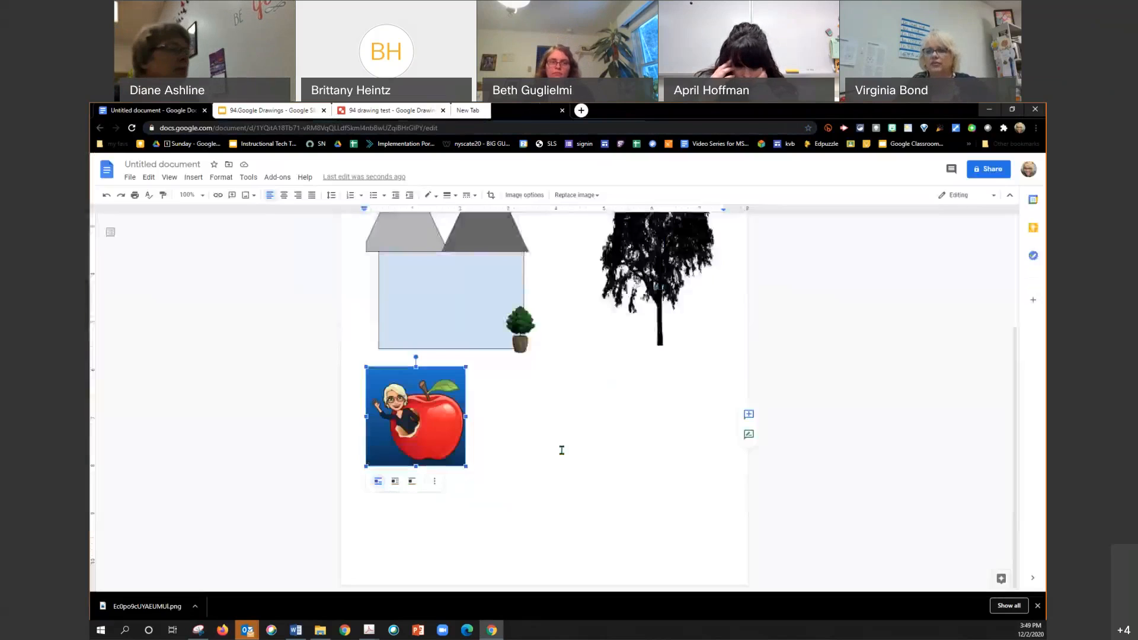
pyautogui.click(499, 457)
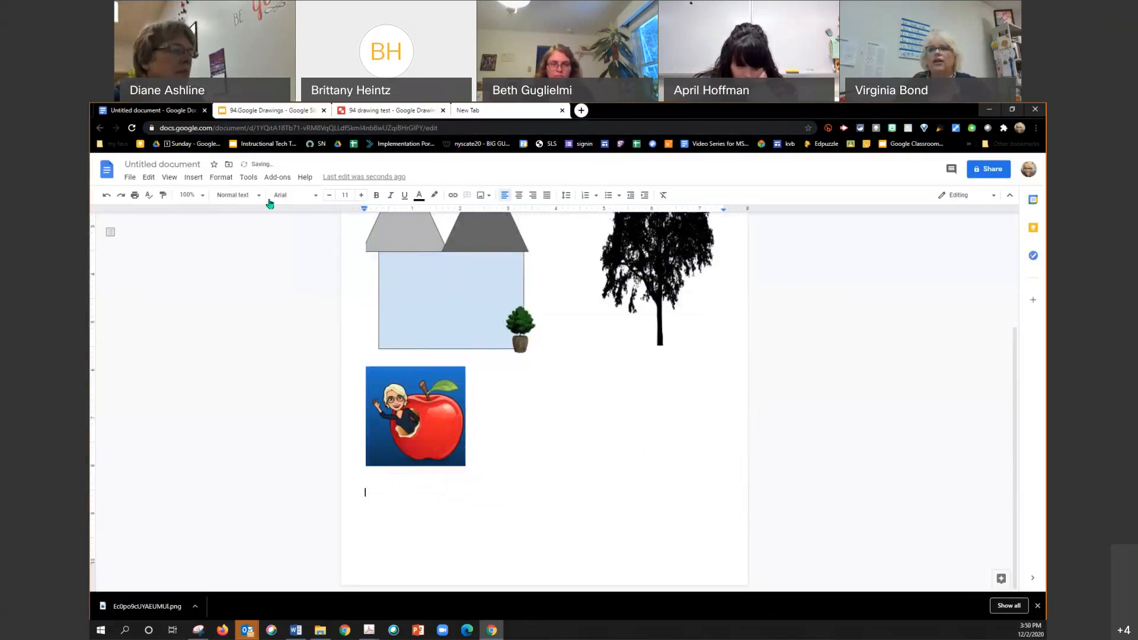
pyautogui.click(193, 177)
pyautogui.moveTo(195, 233)
pyautogui.click(328, 234)
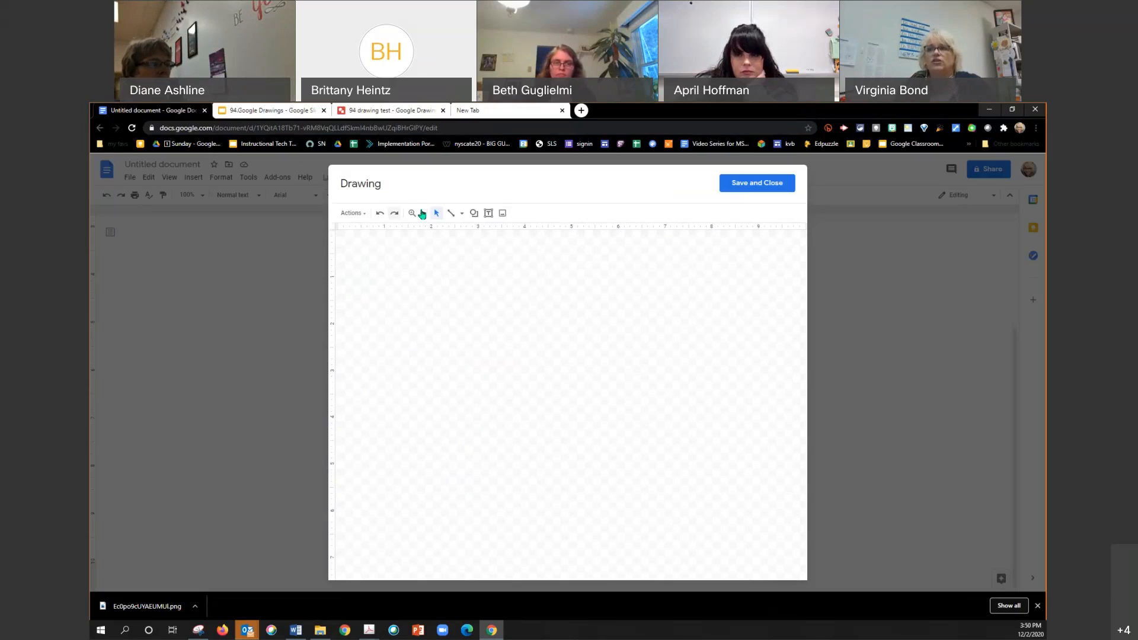
# - Handwrite 4 x 3 near the upper-left corner of the drawing canvas with the Scribble line tool
pyautogui.click(463, 219)
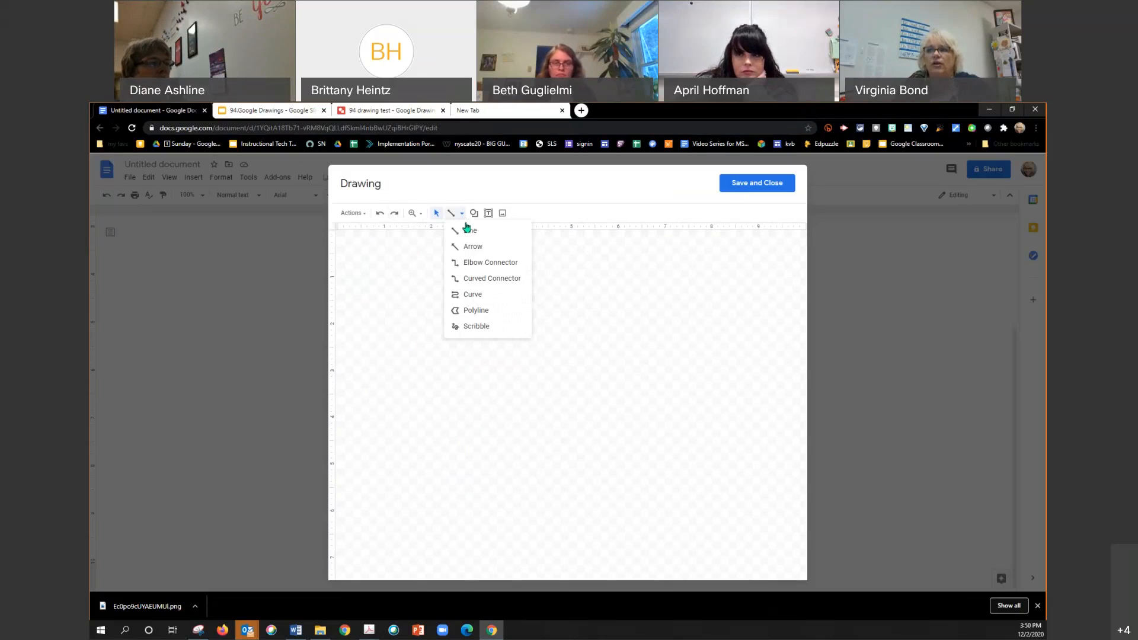
pyautogui.click(470, 326)
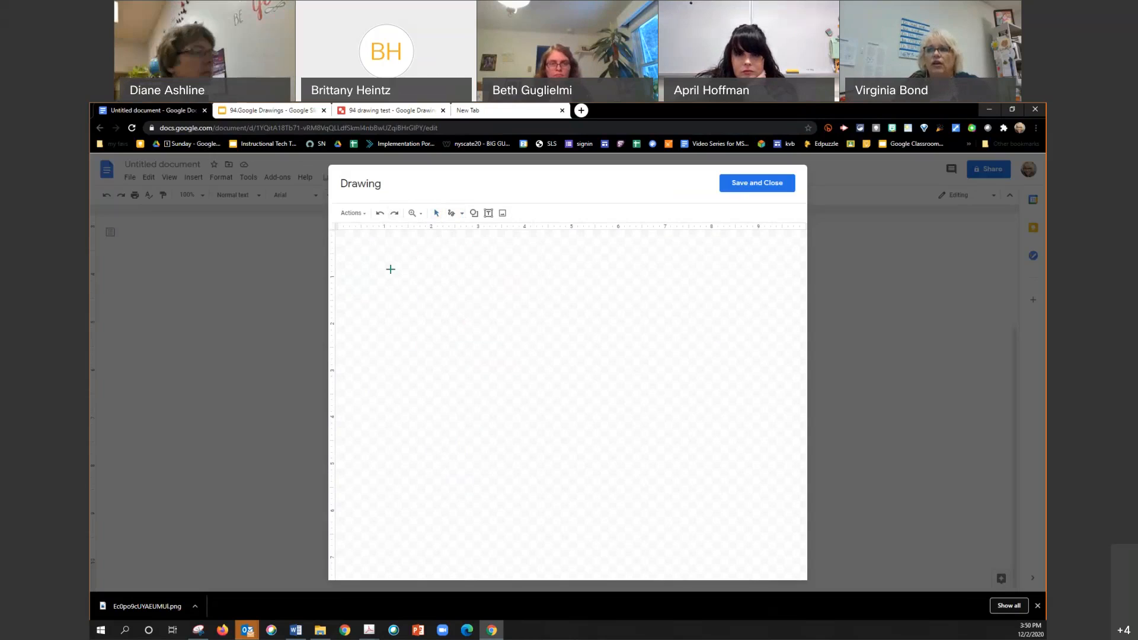
pyautogui.moveTo(373, 252)
pyautogui.mouseDown()
pyautogui.moveTo(388, 284)
pyautogui.moveTo(422, 278)
pyautogui.mouseUp()
pyautogui.moveTo(407, 283)
pyautogui.mouseDown()
pyautogui.moveTo(422, 261)
pyautogui.moveTo(442, 284)
pyautogui.moveTo(416, 296)
pyautogui.mouseUp()
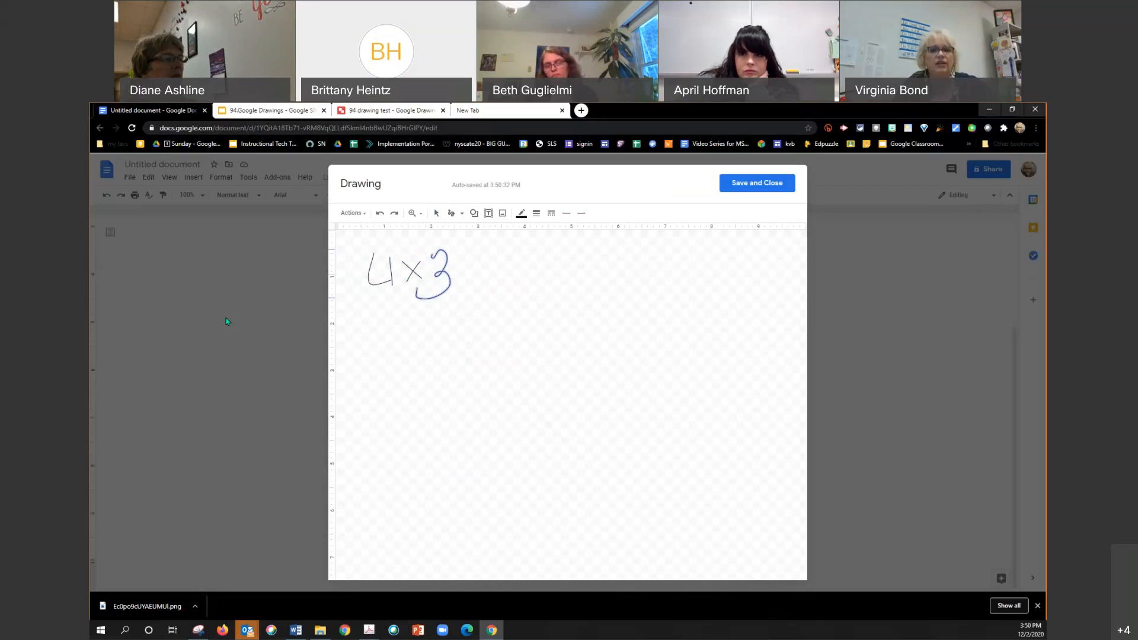
# - Draw an oval slightly over 1 inch wide below the handwritten 4 x 3 and fill it with red
pyautogui.click(473, 212)
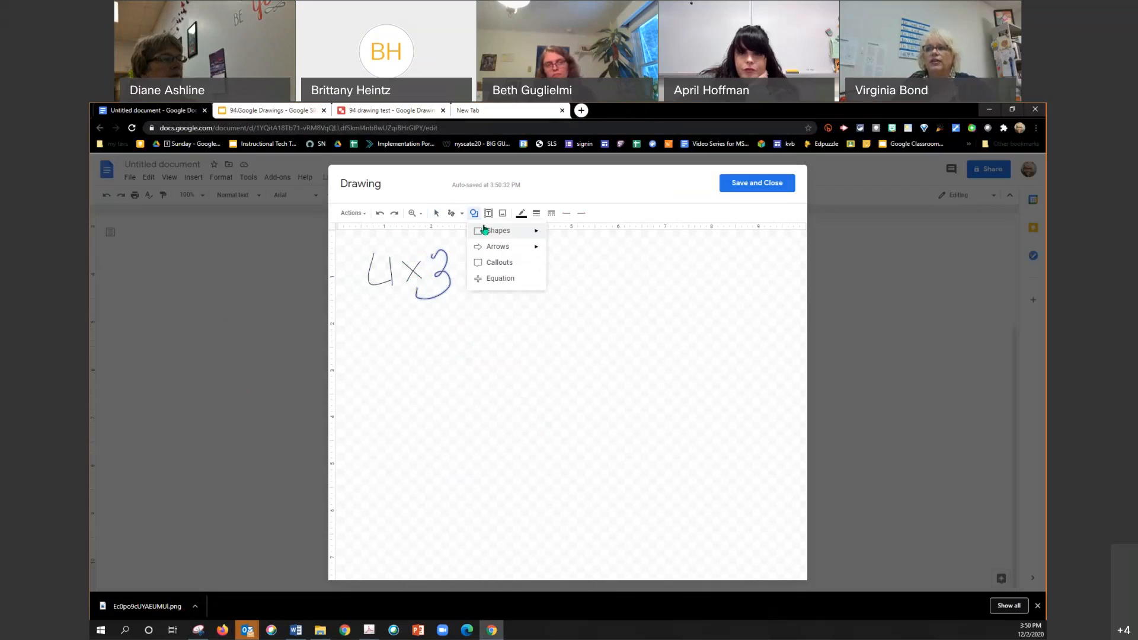
pyautogui.moveTo(504, 230)
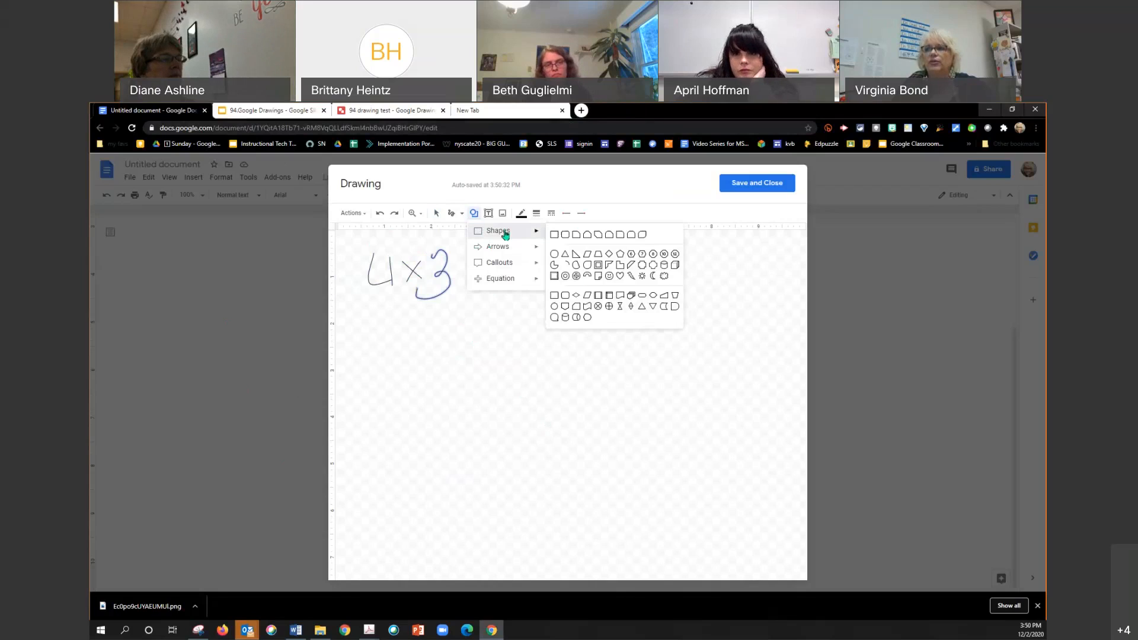
pyautogui.click(554, 254)
pyautogui.moveTo(376, 313); pyautogui.dragTo(437, 384)
pyautogui.click(521, 213)
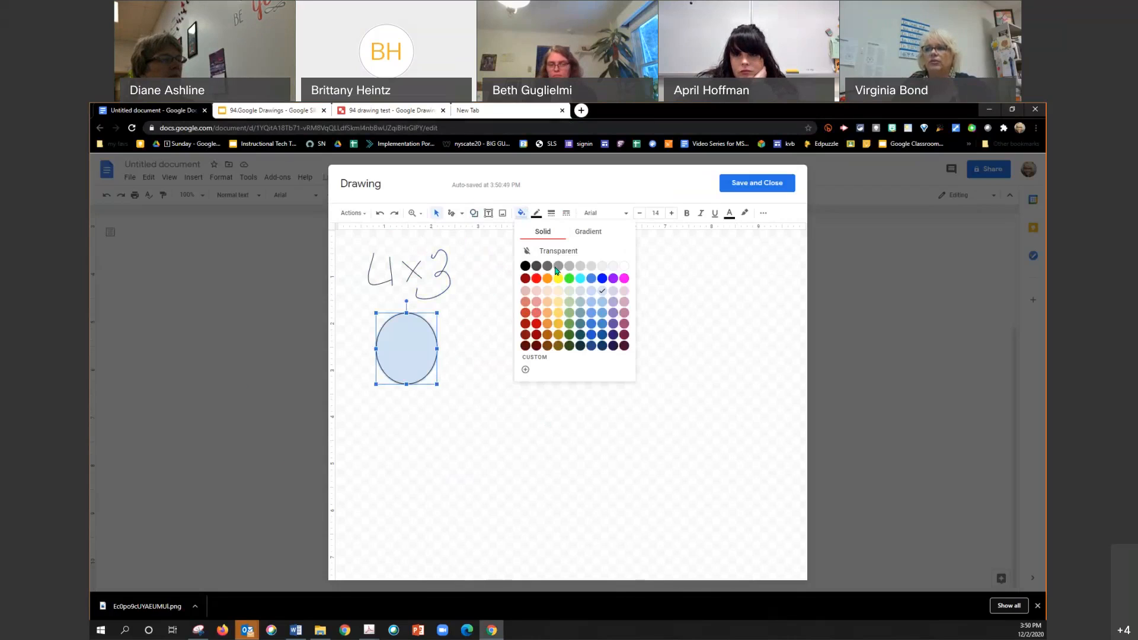
pyautogui.click(538, 287)
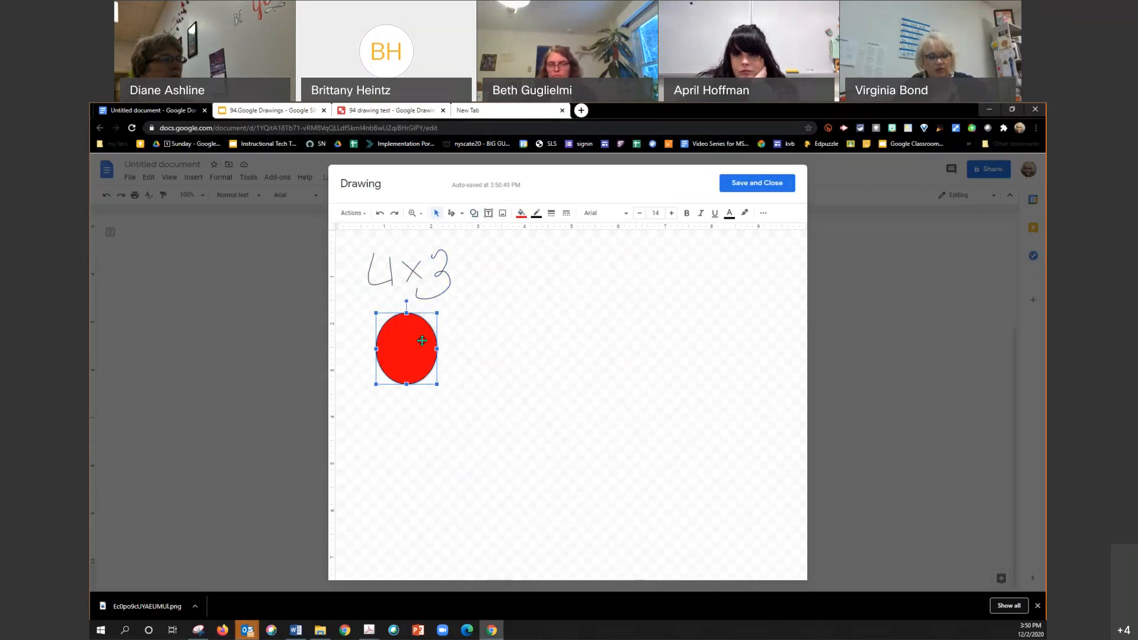
# - Duplicate the red oval four times and spread the copies into a horizontal row beside the original
pyautogui.hotkey('ctrl', 'd')
pyautogui.hotkey('ctrl', 'd')
pyautogui.hotkey('ctrl', 'd')
pyautogui.hotkey('ctrl', 'd')
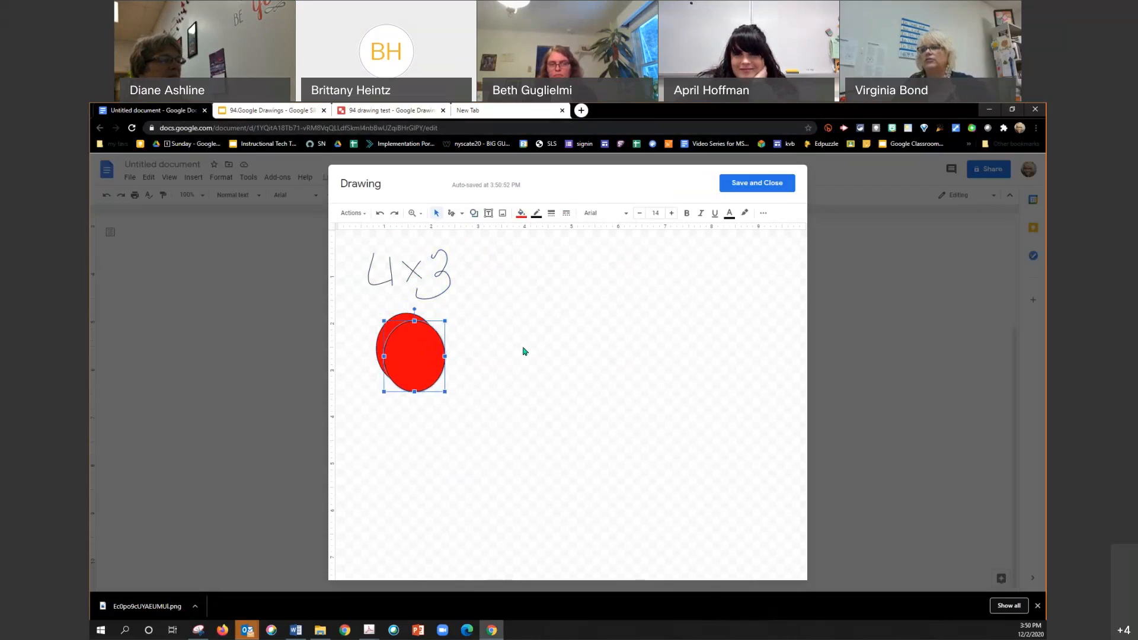
pyautogui.moveTo(451, 356); pyautogui.dragTo(545, 332)
pyautogui.click(433, 359)
pyautogui.click(424, 356)
pyautogui.moveTo(629, 364); pyautogui.dragTo(613, 341)
# - Delete the surplus copy overlapping the first oval and shift the second oval to even out the row of four
pyautogui.click(403, 352)
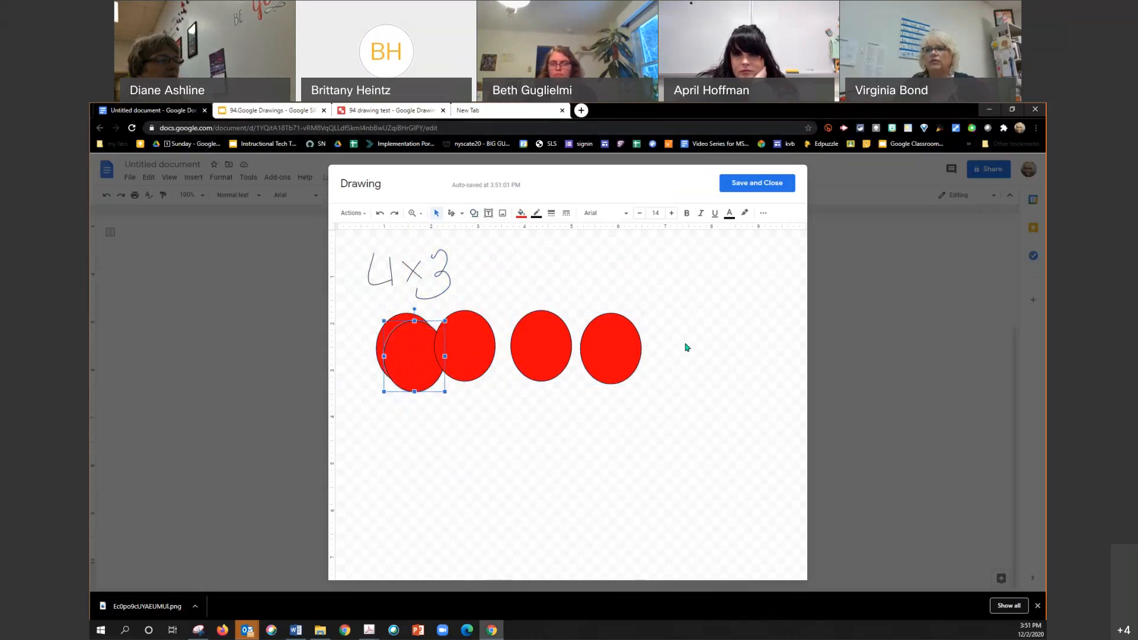
pyautogui.press('Delete')
pyautogui.click(472, 362)
pyautogui.moveTo(481, 359); pyautogui.dragTo(493, 359)
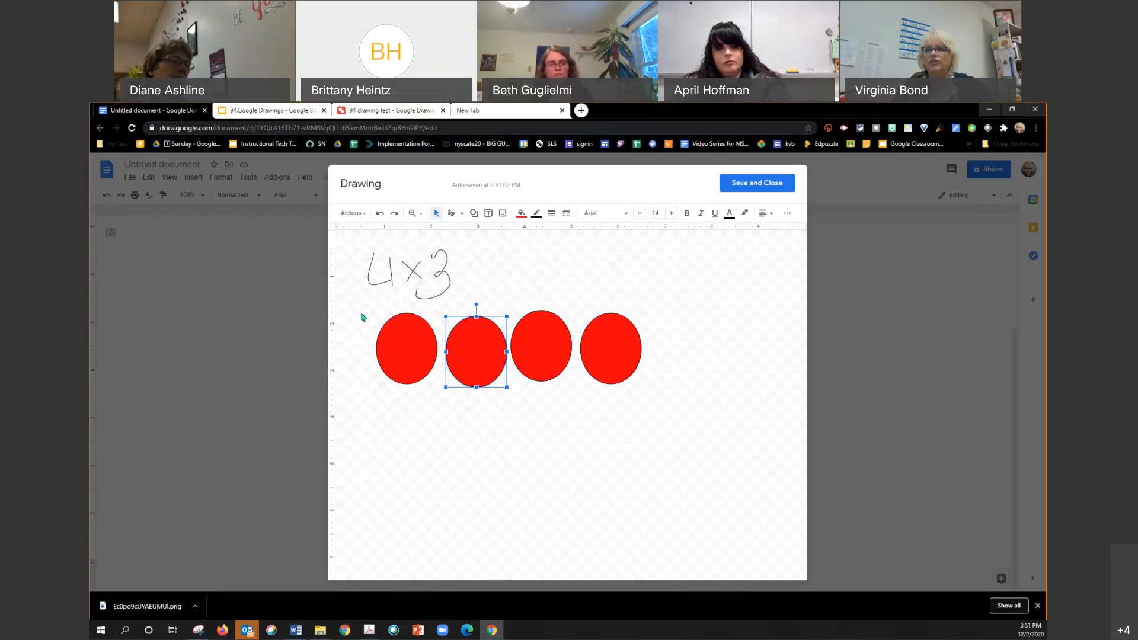
# - Try to duplicate the selected row of four ovals twice in succession and move the copies down into separate rows
pyautogui.moveTo(359, 297)
pyautogui.mouseDown()
pyautogui.moveTo(506, 411)
pyautogui.moveTo(672, 396)
pyautogui.mouseUp()
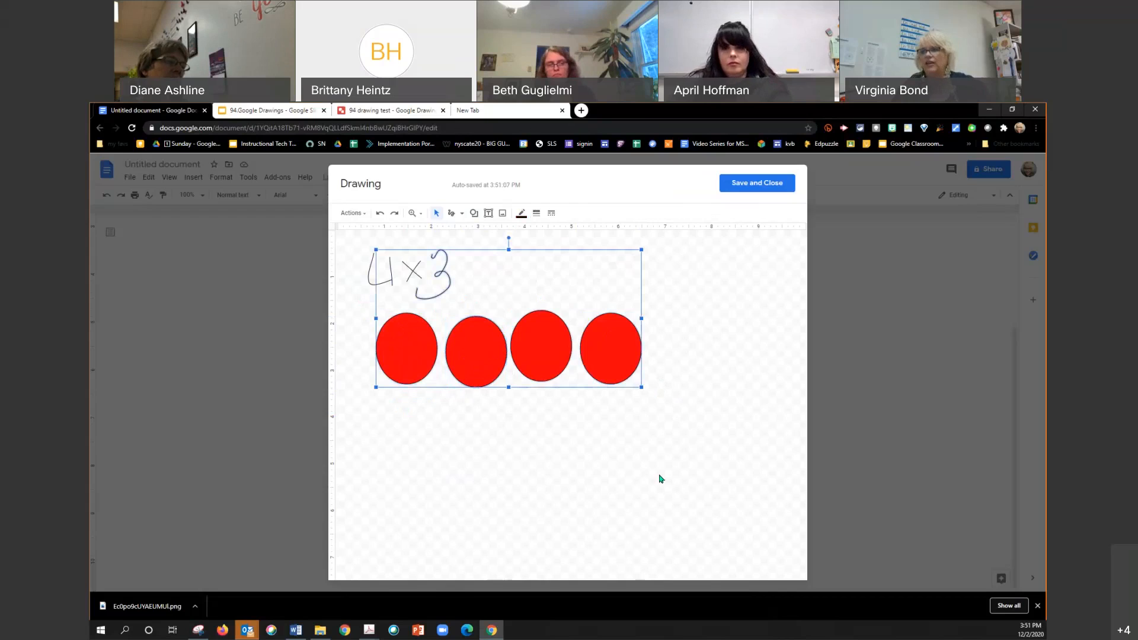
pyautogui.hotkey('ctrl', 'd')
pyautogui.hotkey('ctrl', 'd')
pyautogui.moveTo(493, 366); pyautogui.dragTo(496, 505)
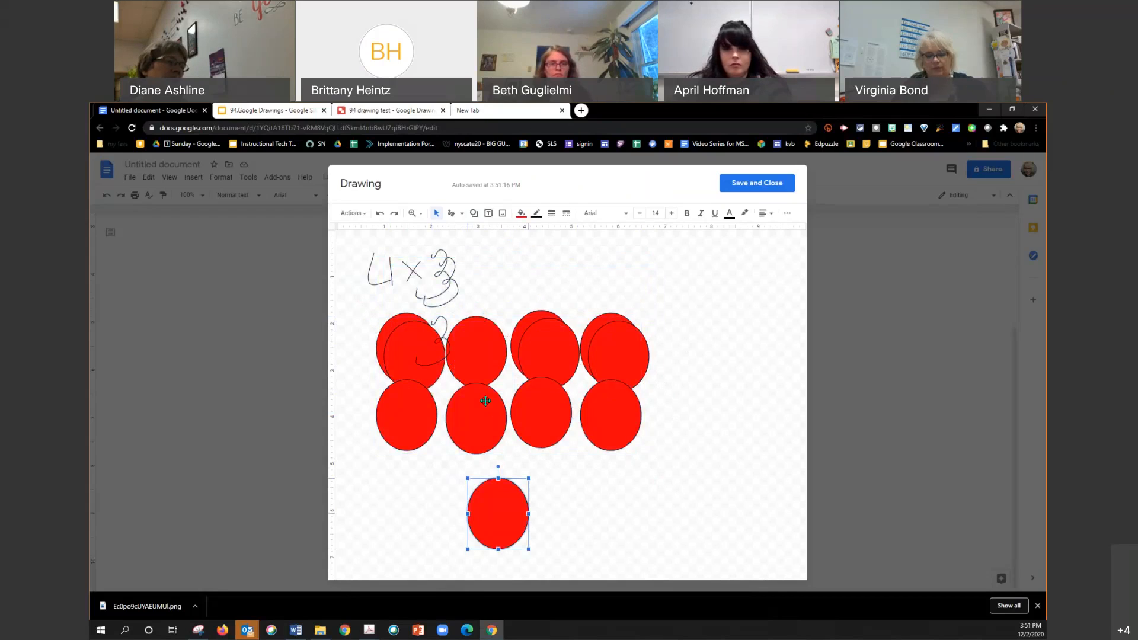
pyautogui.hotkey('ctrl', 'z')
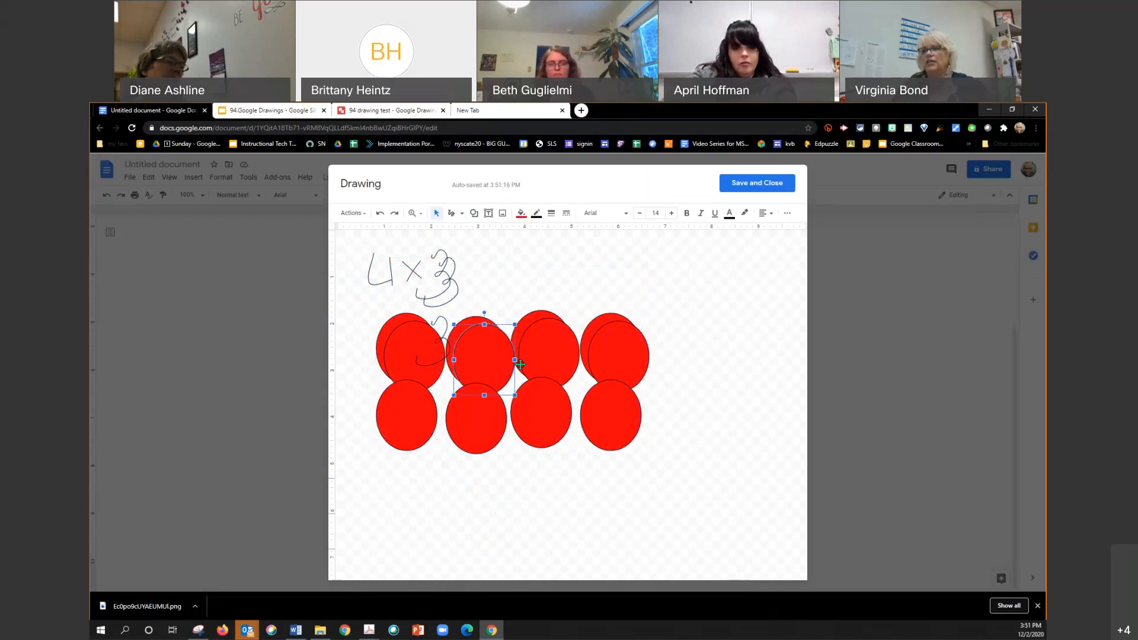
pyautogui.hotkey('ctrl', 'z')
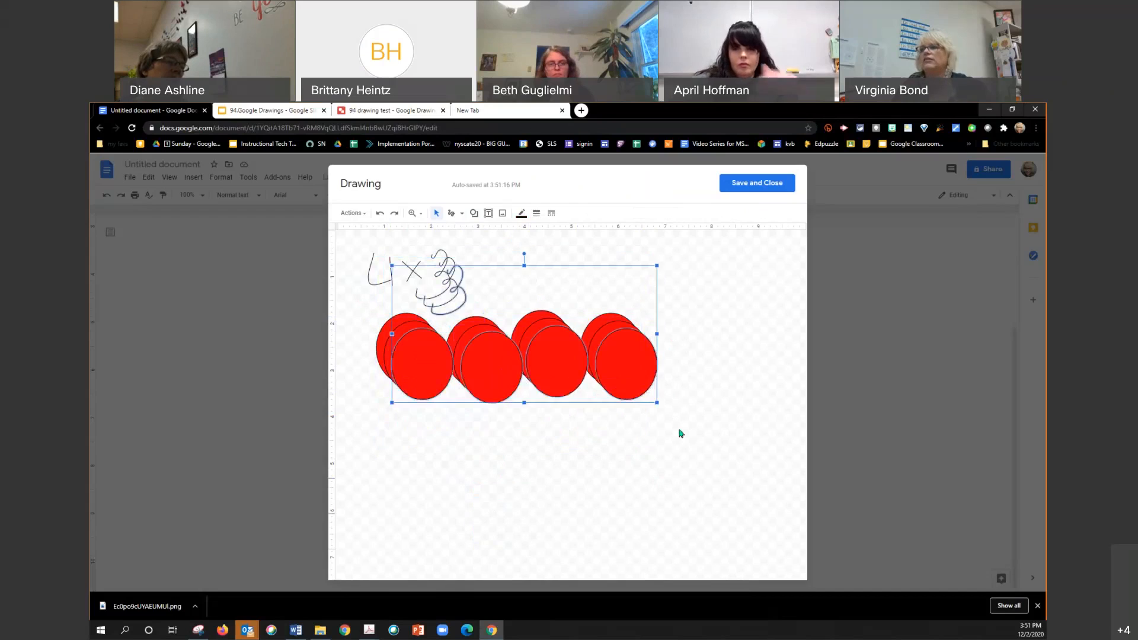
pyautogui.moveTo(485, 392); pyautogui.dragTo(473, 547)
pyautogui.click(473, 335)
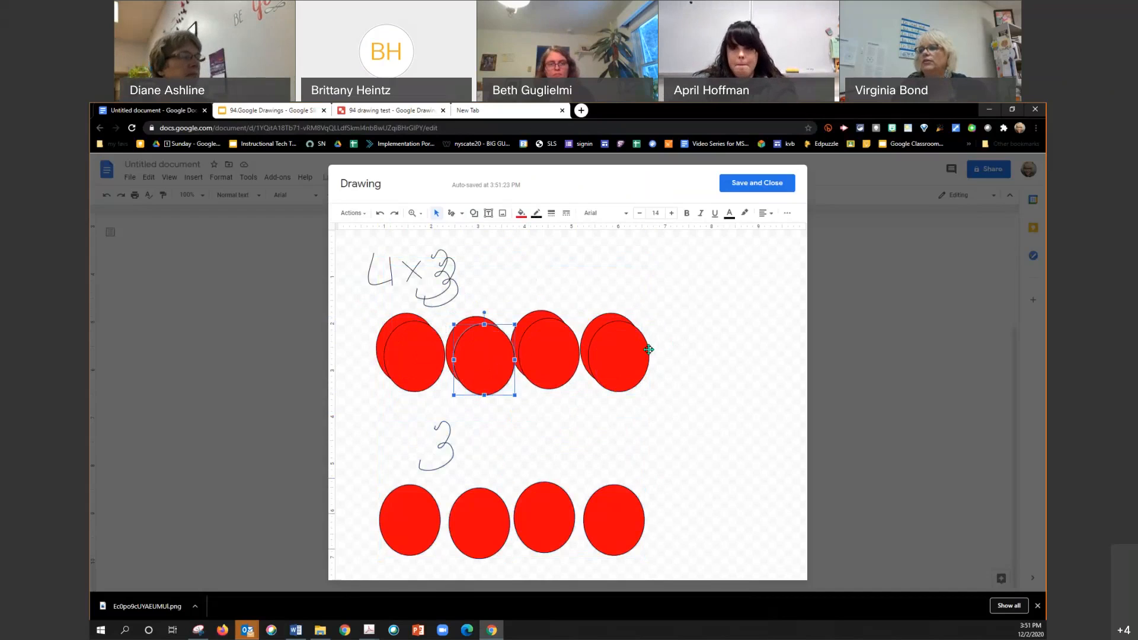
pyautogui.hotkey('ctrl', 'z')
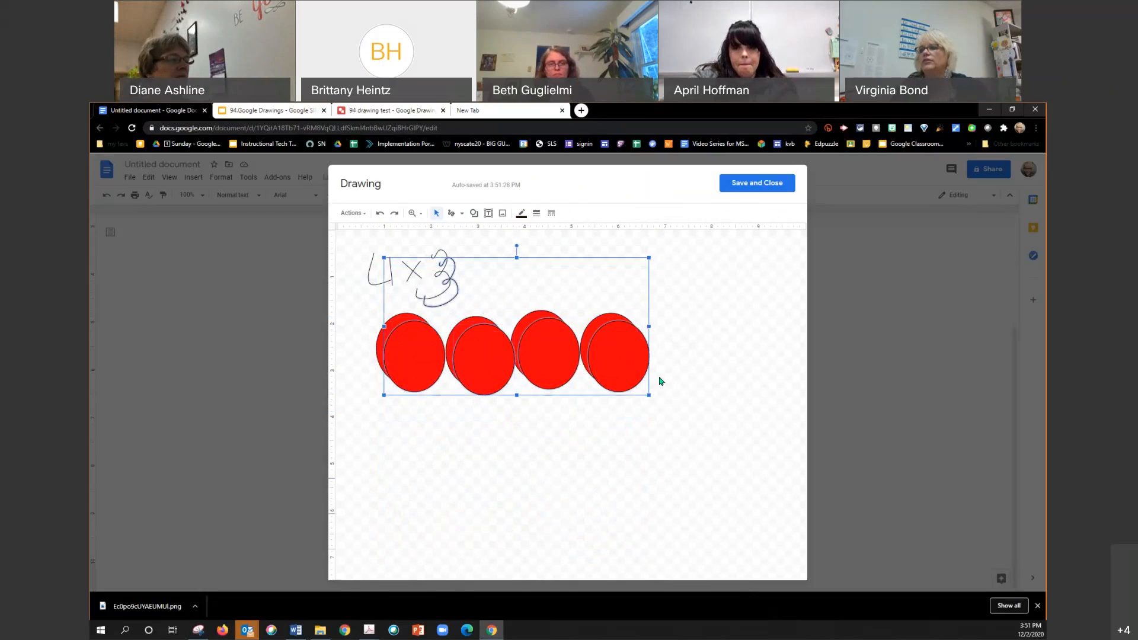
pyautogui.hotkey('ctrl', 'z')
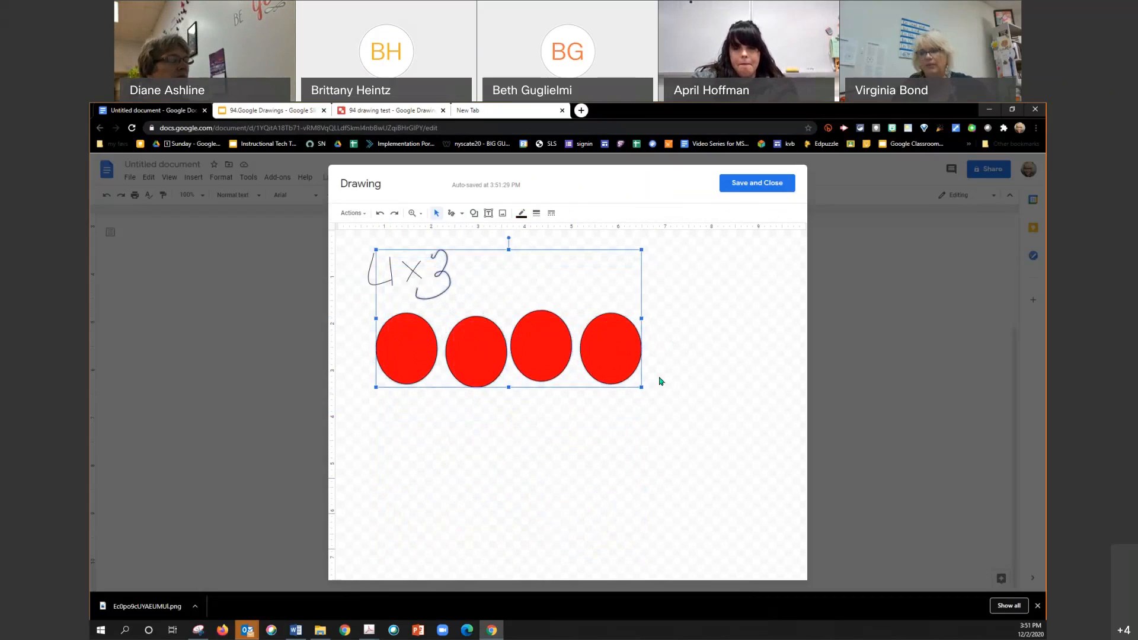
# - Duplicate the selected row, move the copy below the original, and duplicate it again to make three rows of four ovals
pyautogui.hotkey('ctrl', 'd')
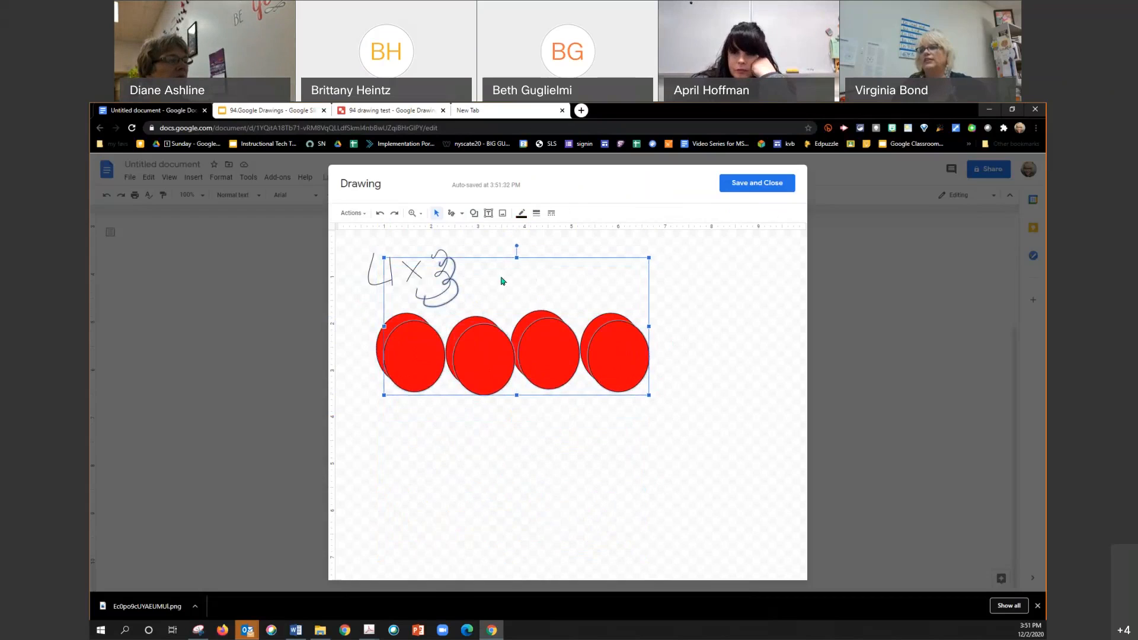
pyautogui.moveTo(490, 363); pyautogui.dragTo(497, 529)
pyautogui.hotkey('ctrl', 'd')
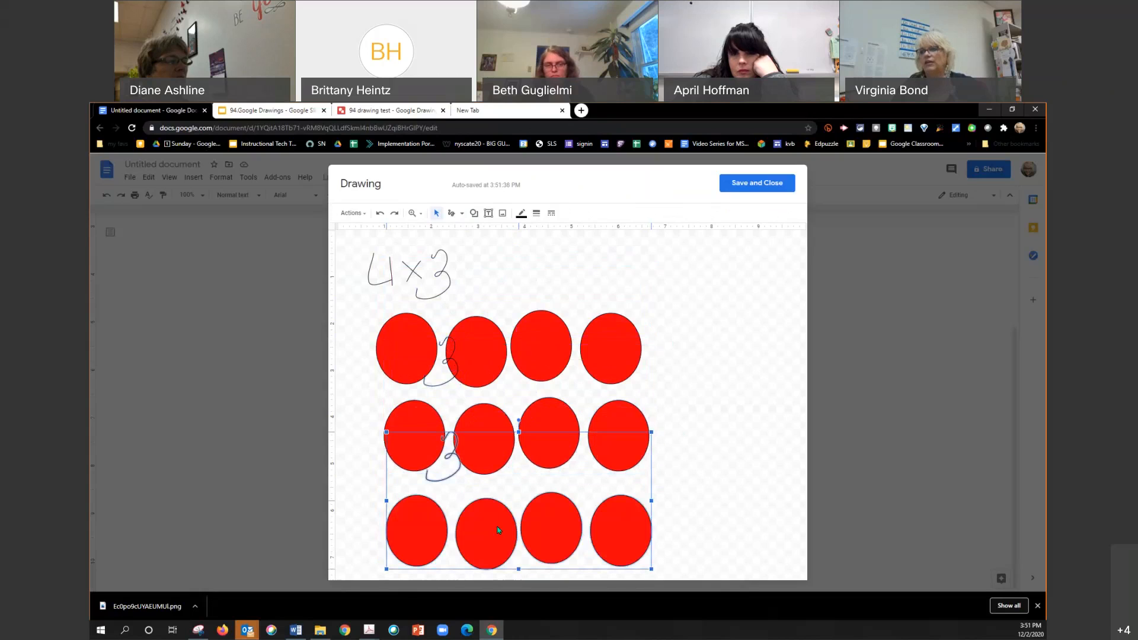
pyautogui.click(665, 456)
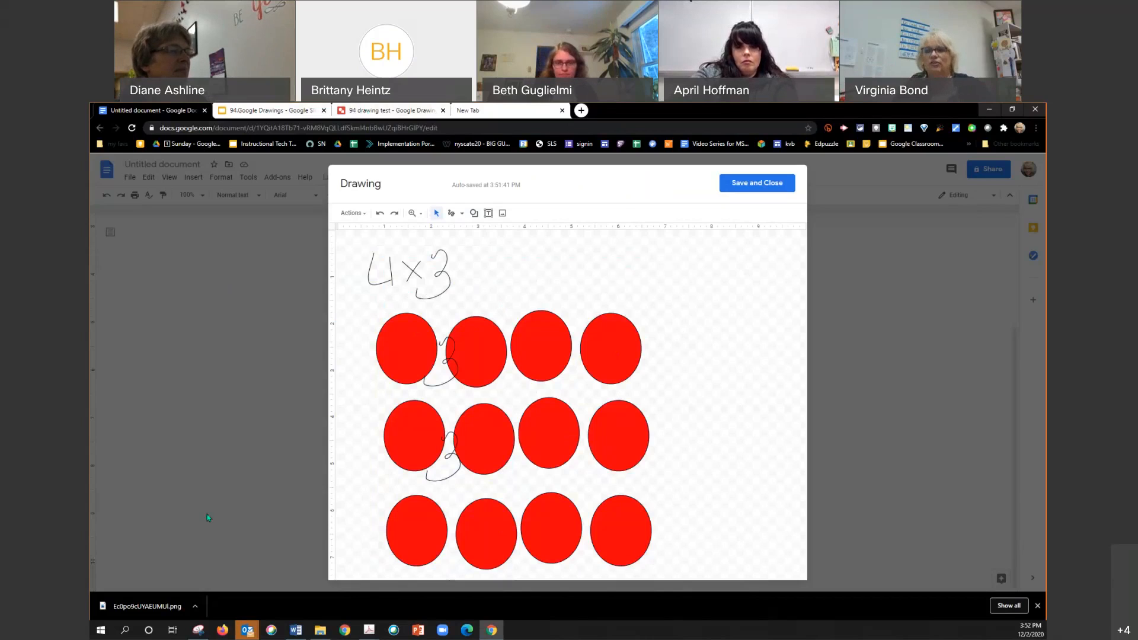
# - Switch to the 94.Google Drawings presentation and review its insert options and the solved 4 x 3 example on slide 23
pyautogui.click(245, 113)
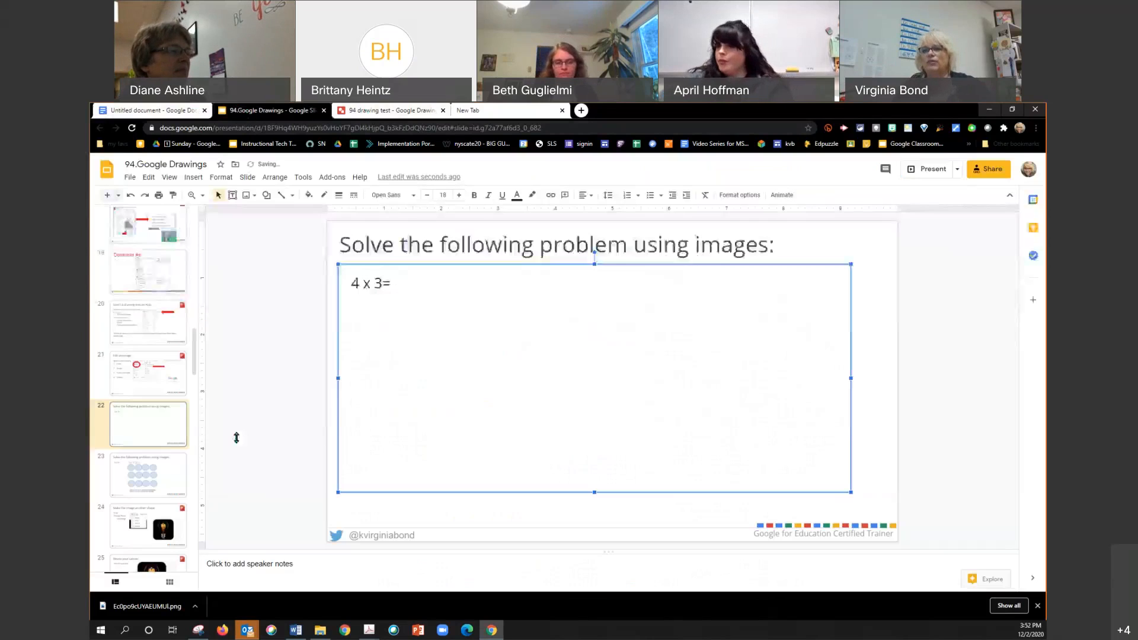
pyautogui.click(193, 177)
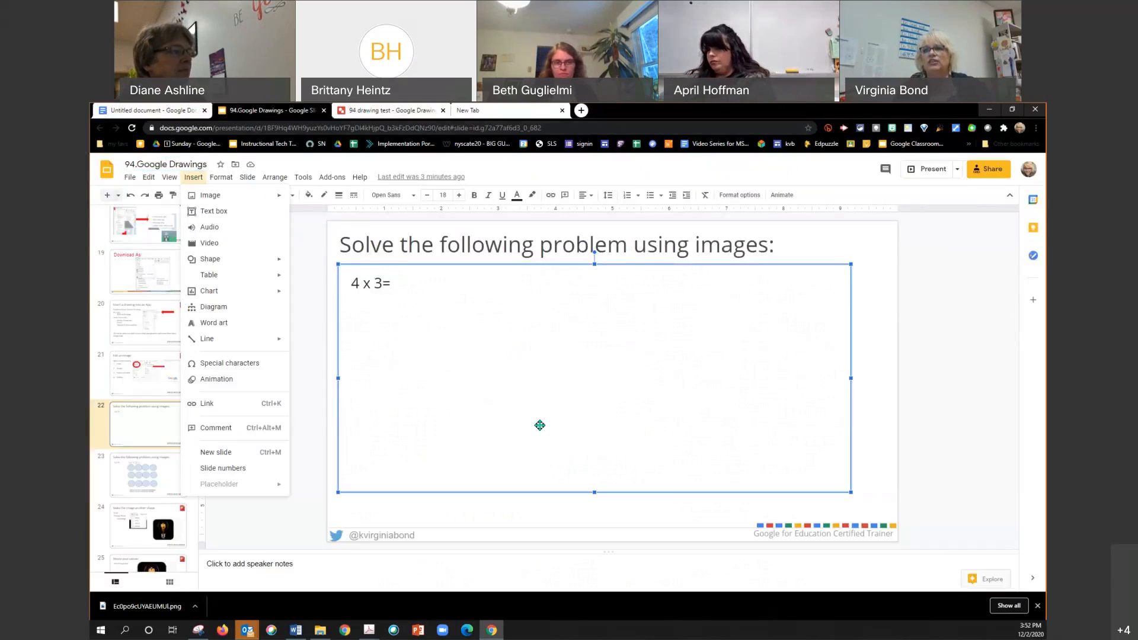
pyautogui.click(158, 478)
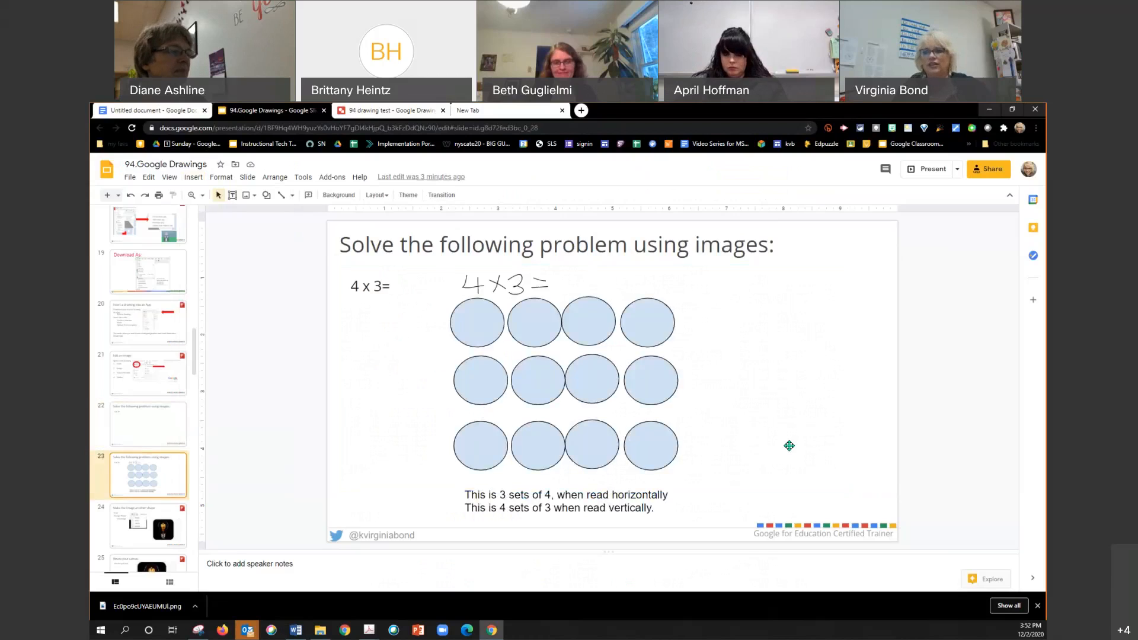
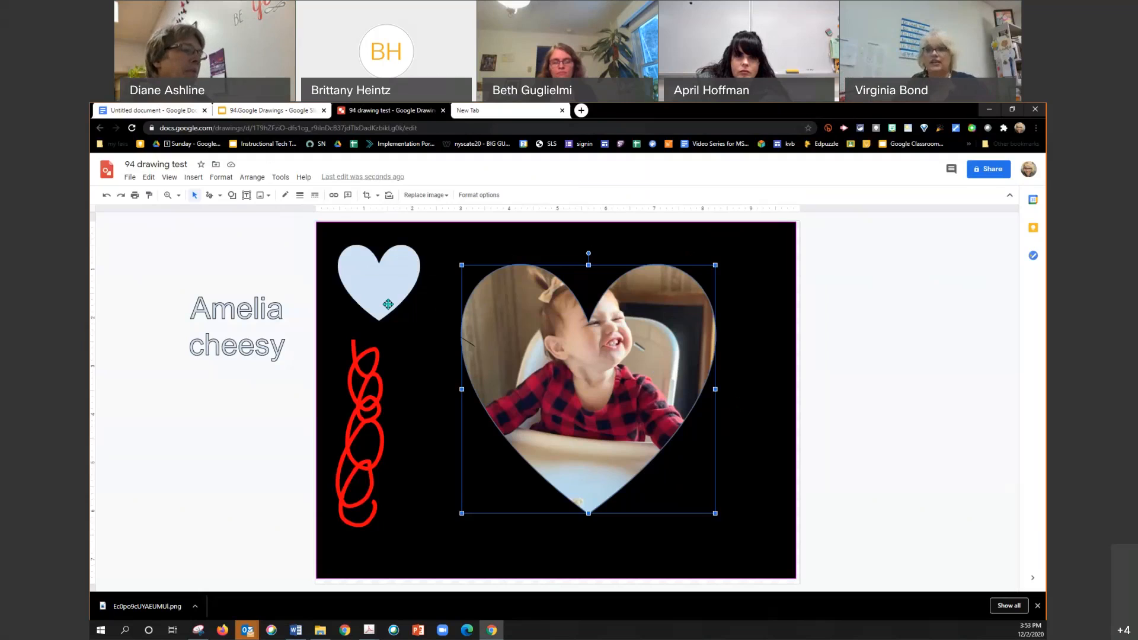
# - Shrink the heart-cropped photo and move it into the upper-right corner of the black canvas
pyautogui.moveTo(462, 513); pyautogui.dragTo(566, 411)
pyautogui.moveTo(624, 350); pyautogui.dragTo(705, 298)
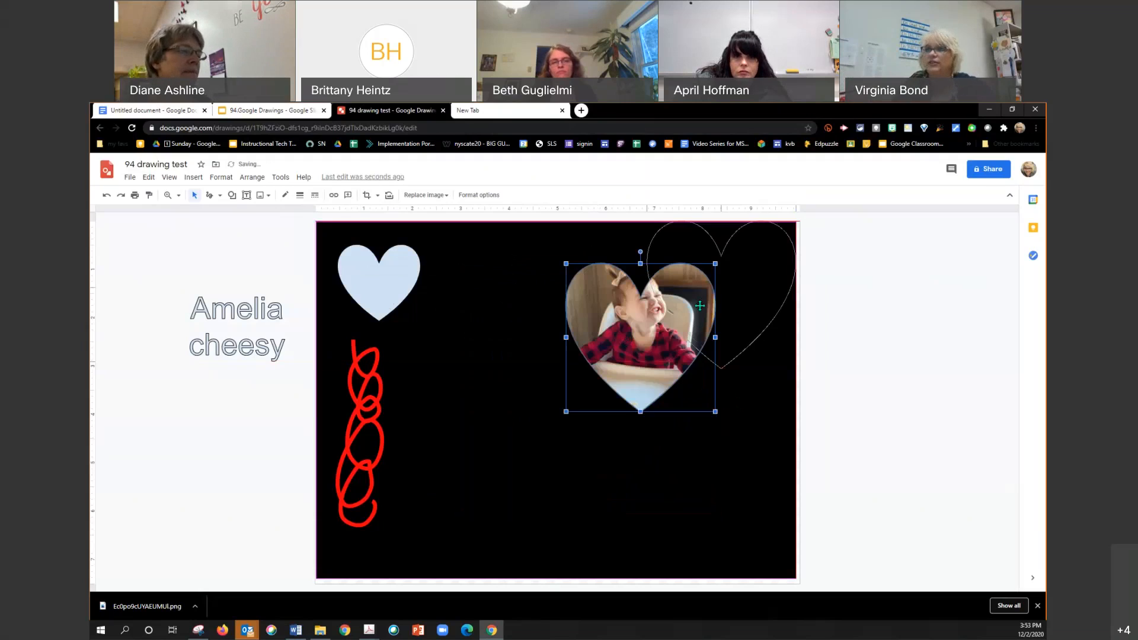
# - Move the outlined word art onto the canvas beside the red scribble and place the light blue heart next to it
pyautogui.click(259, 301)
pyautogui.click(256, 288)
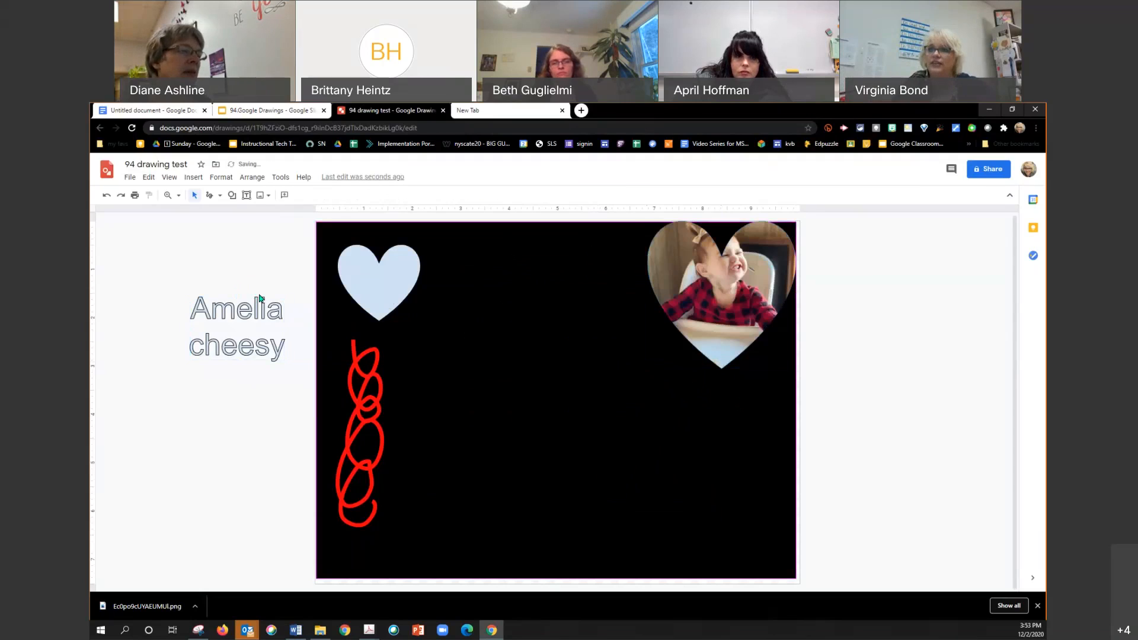
pyautogui.click(225, 307)
pyautogui.moveTo(394, 483); pyautogui.dragTo(428, 493)
pyautogui.moveTo(406, 306); pyautogui.dragTo(572, 520)
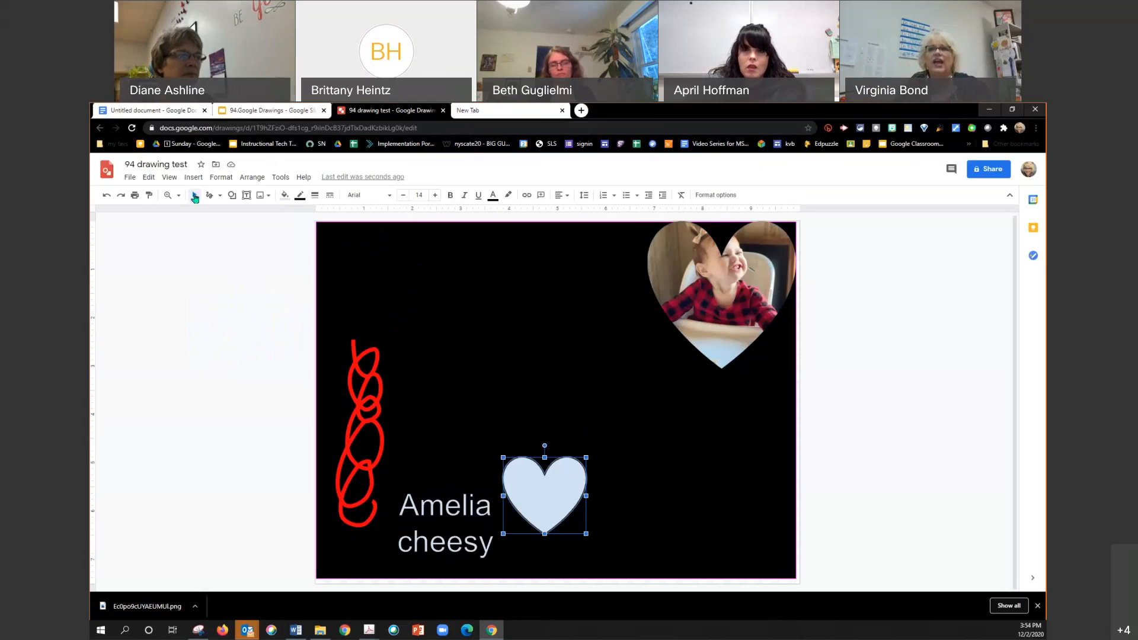
# - Zoom the drawing to 200% and move the light blue heart upward, clear of the word art
pyautogui.click(169, 178)
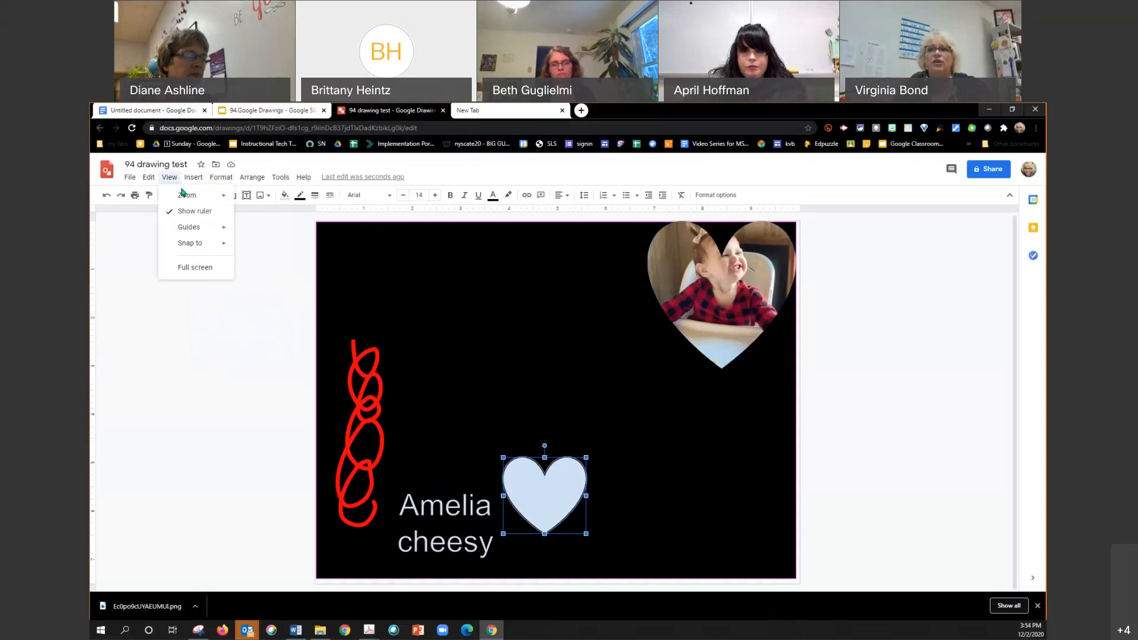
pyautogui.moveTo(188, 195)
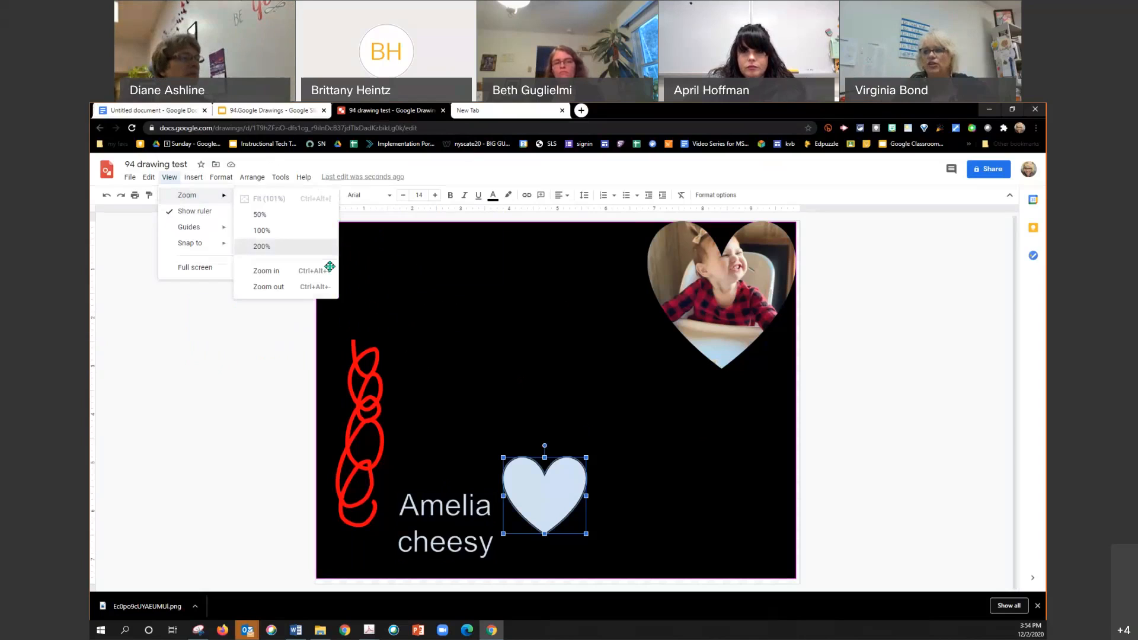
pyautogui.click(321, 246)
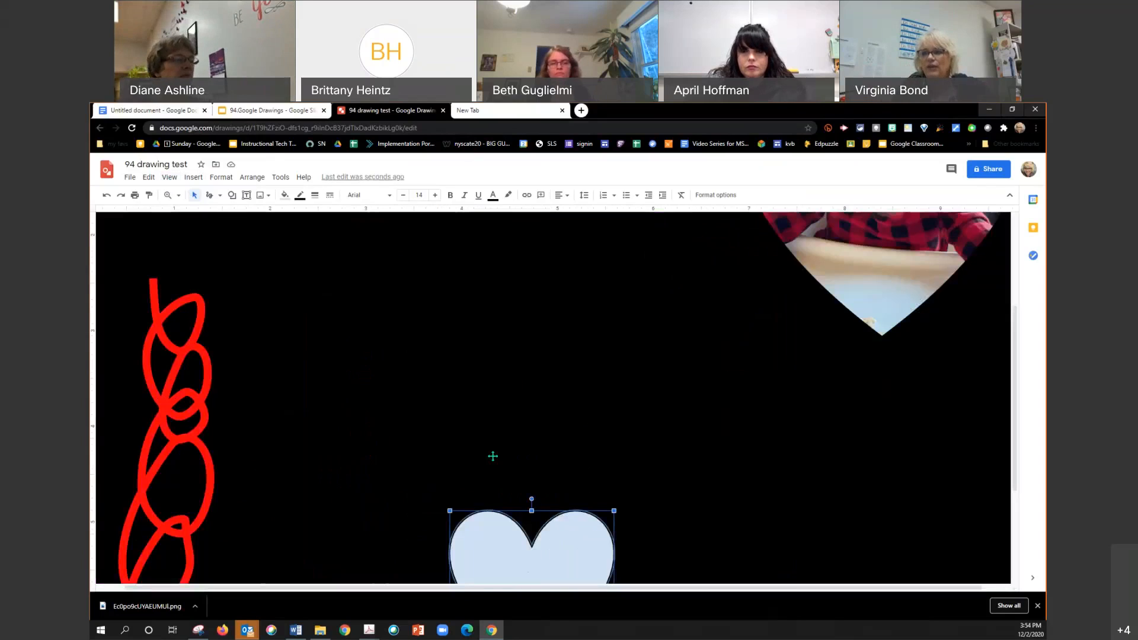
pyautogui.moveTo(492, 455); pyautogui.dragTo(465, 323)
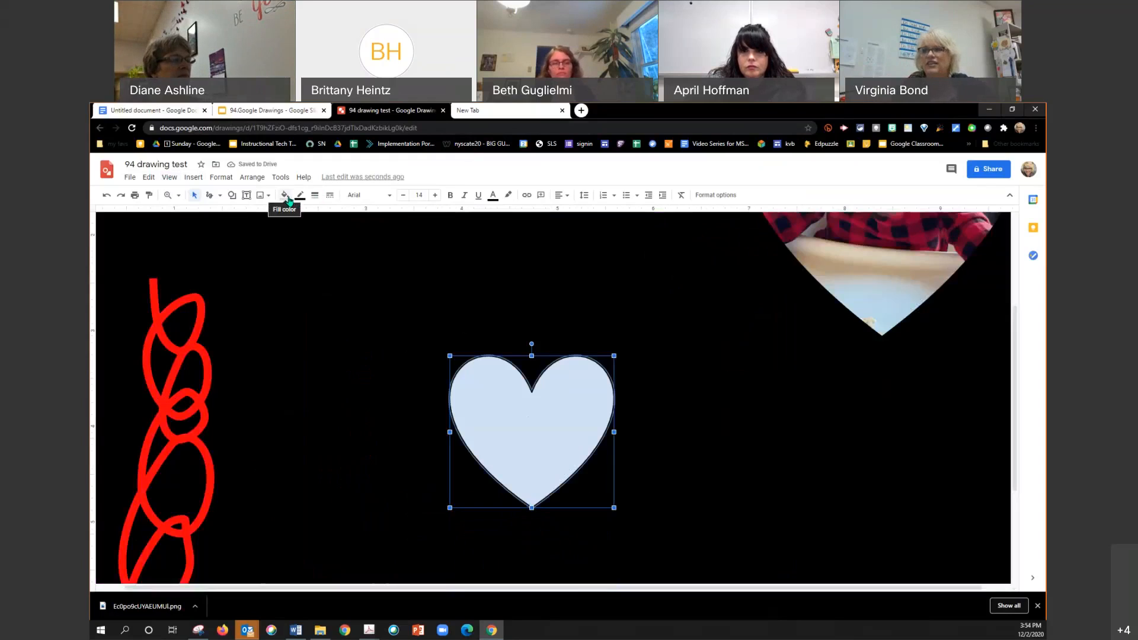
# - Set the light blue heart's text highlight color to magenta and reduce its font size to 12
pyautogui.click(508, 196)
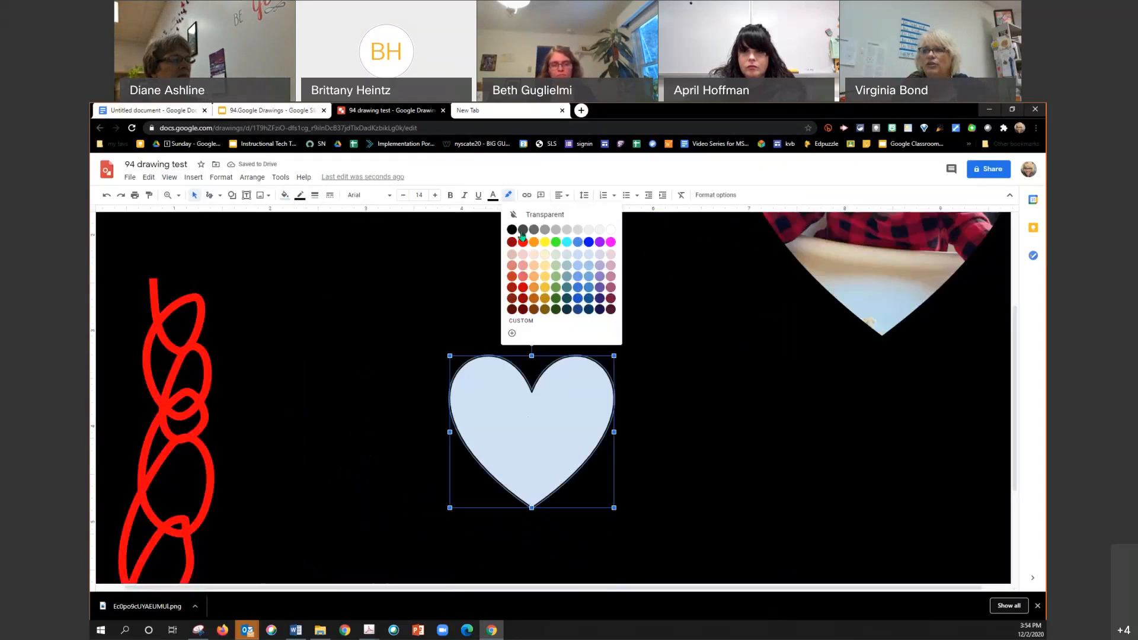
pyautogui.click(611, 241)
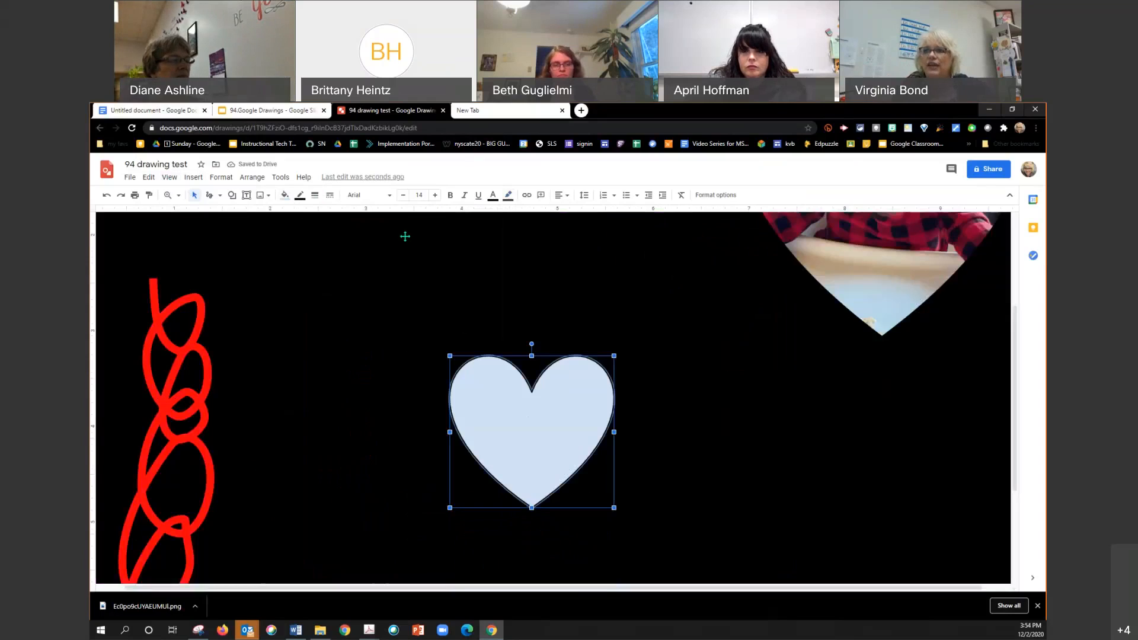
pyautogui.click(403, 195)
pyautogui.click(403, 195)
pyautogui.click(403, 195)
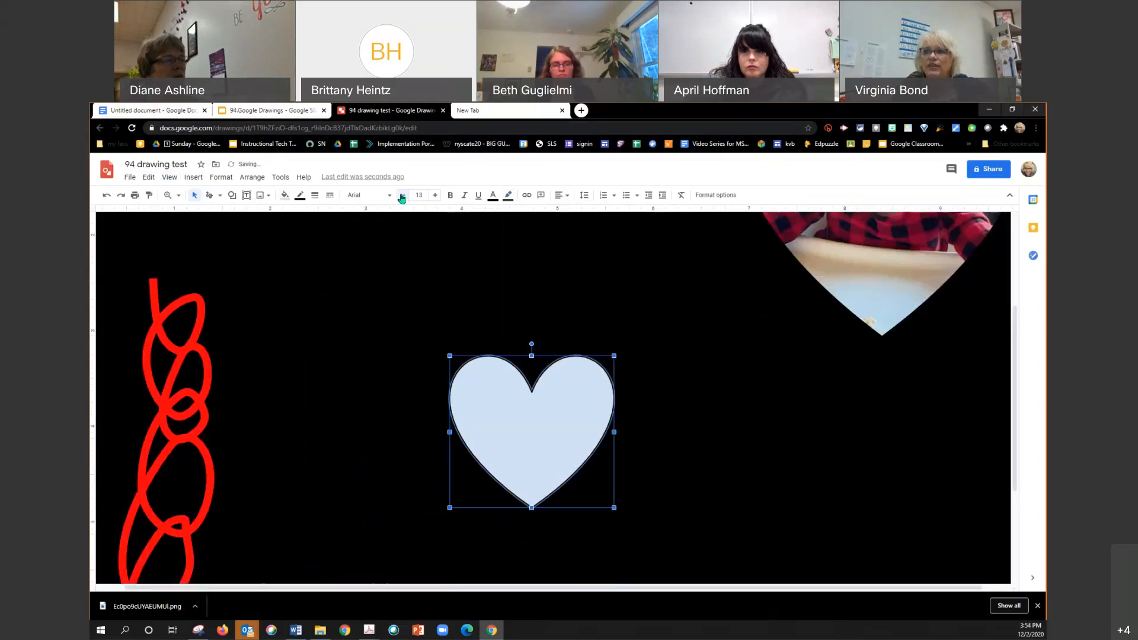
# - Deselect the heart and undo the last two changes in the drawing
pyautogui.click(341, 300)
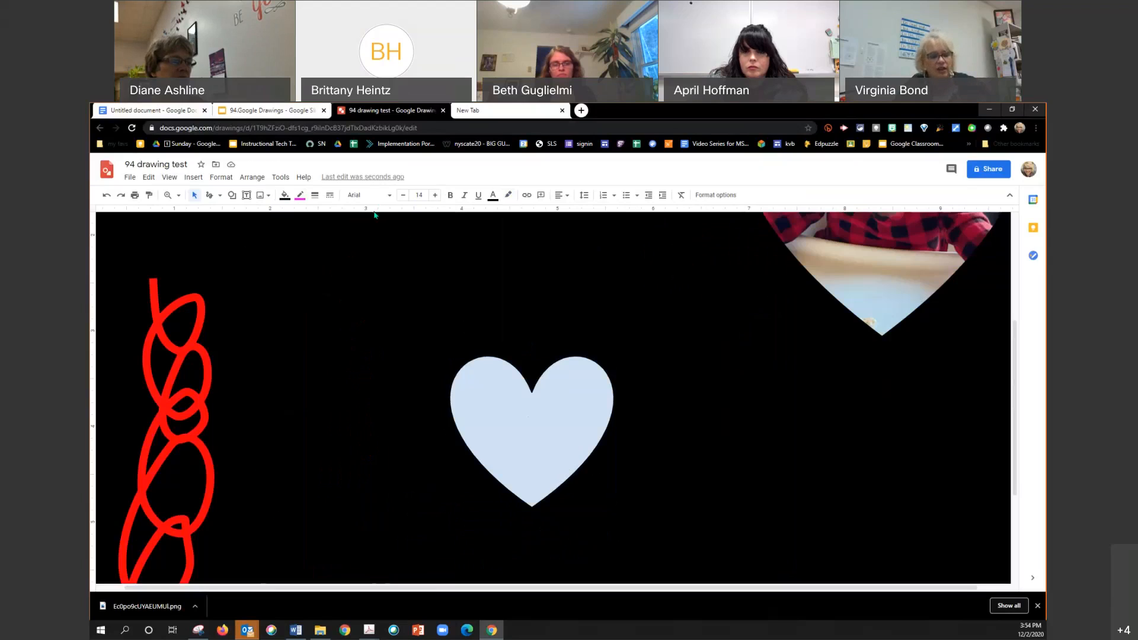
pyautogui.hotkey('ctrl', 'z')
pyautogui.hotkey('ctrl', 'z')
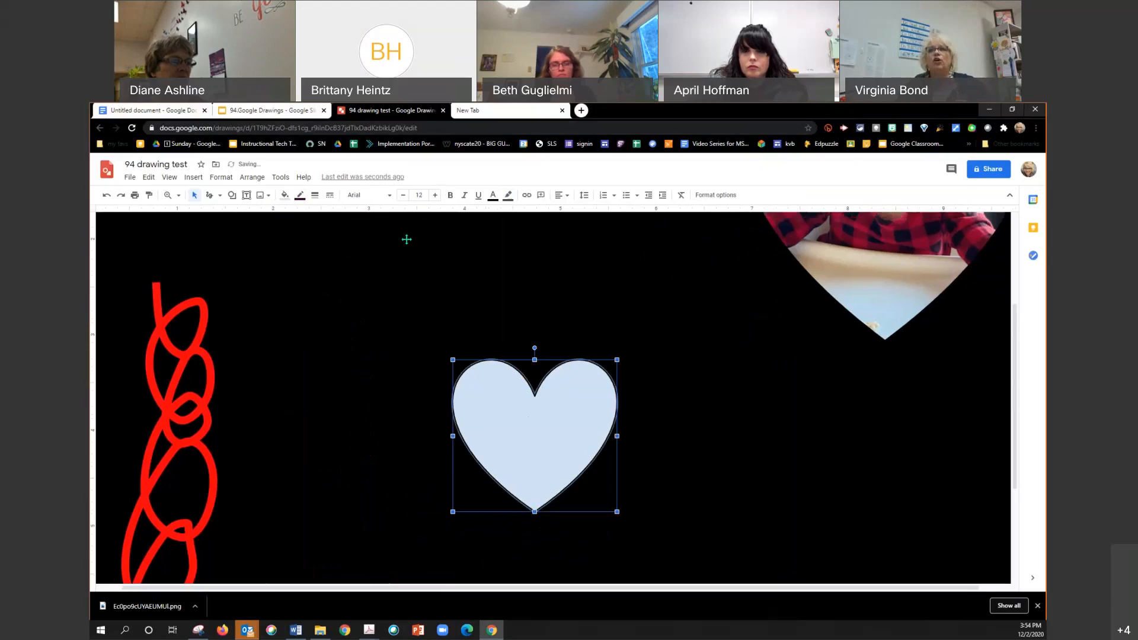
# - Set the drawing's zoom to 100% and deselect the light blue heart
pyautogui.click(170, 178)
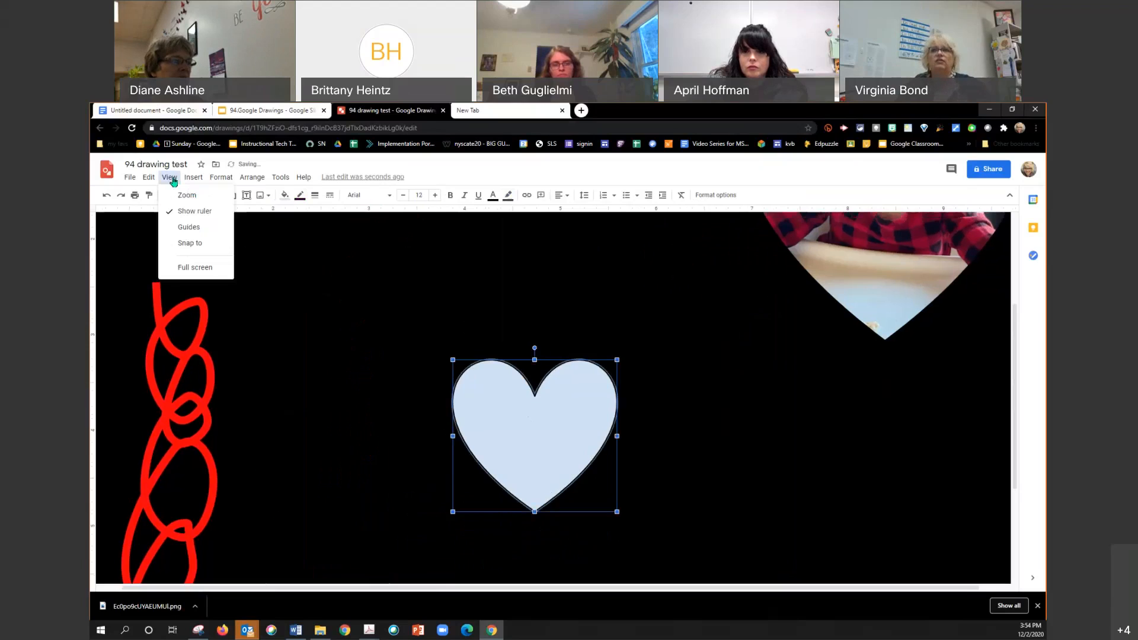
pyautogui.moveTo(189, 195)
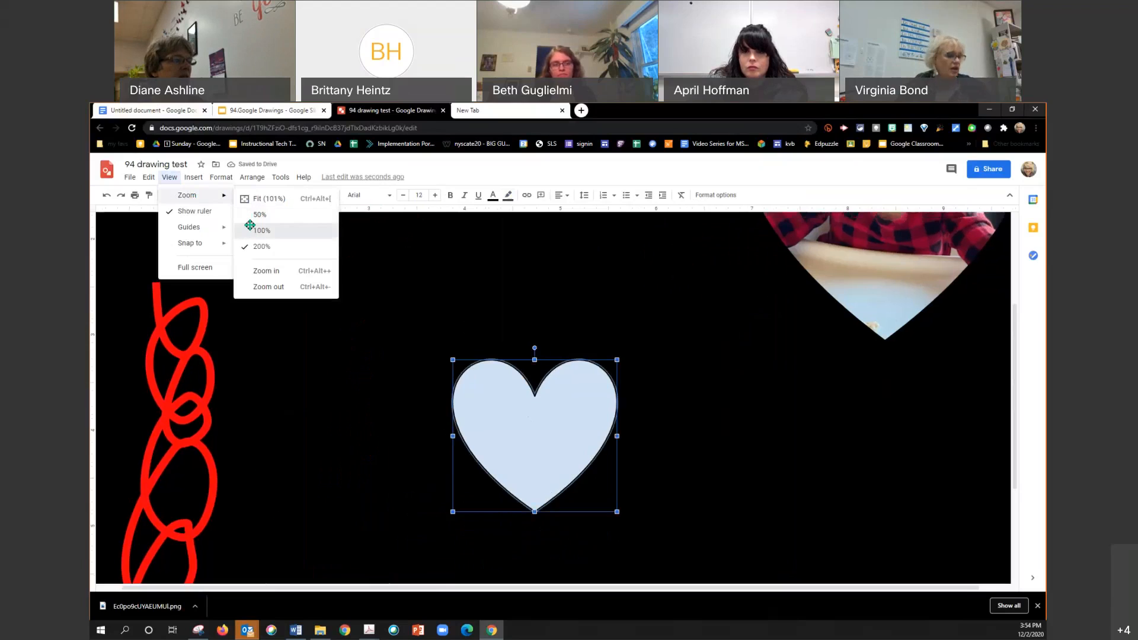
pyautogui.click(259, 231)
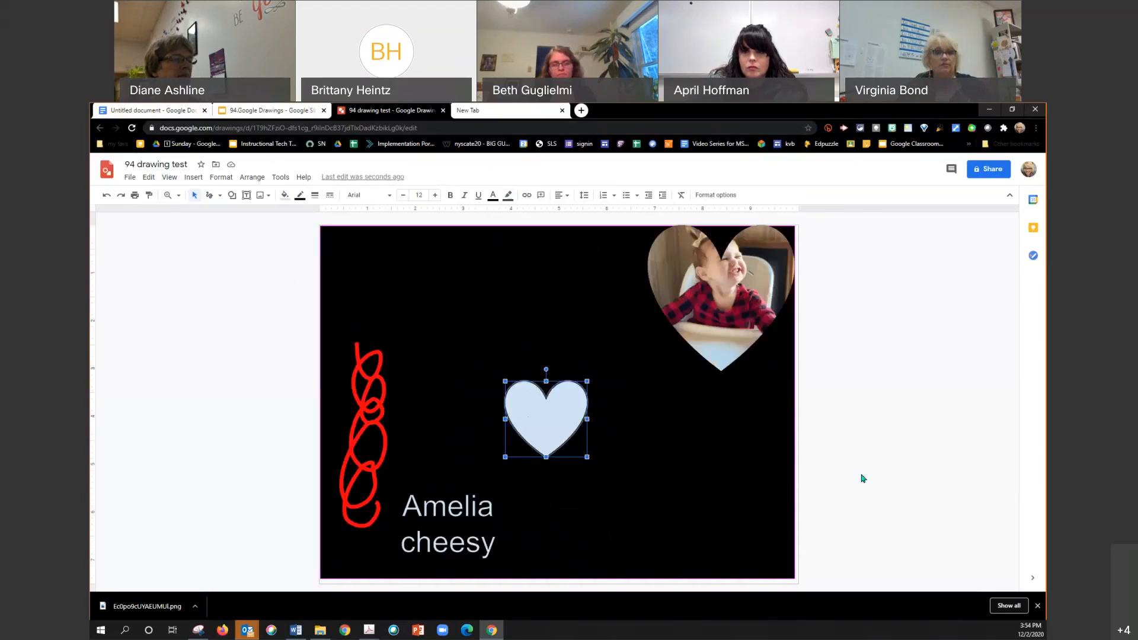
pyautogui.click(769, 431)
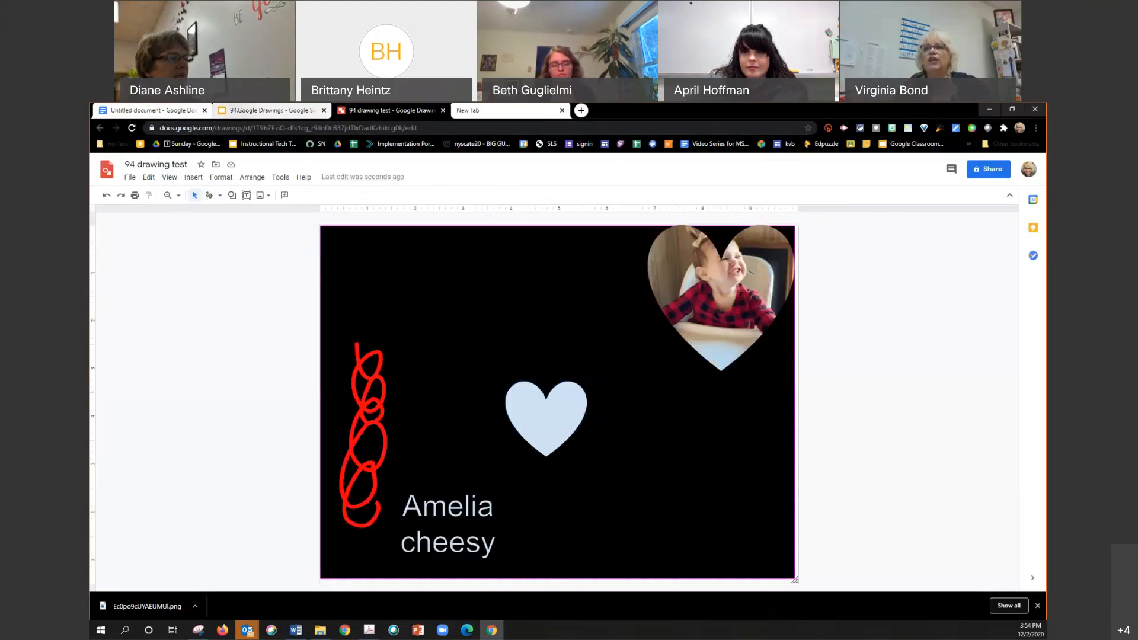
pyautogui.click(239, 111)
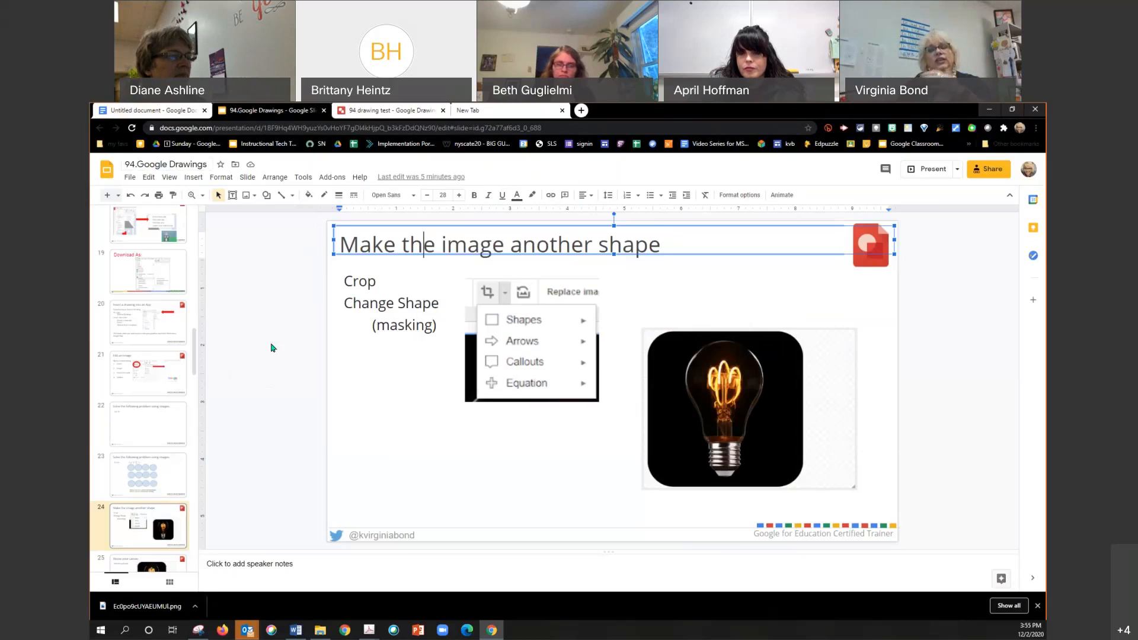
pyautogui.click(407, 112)
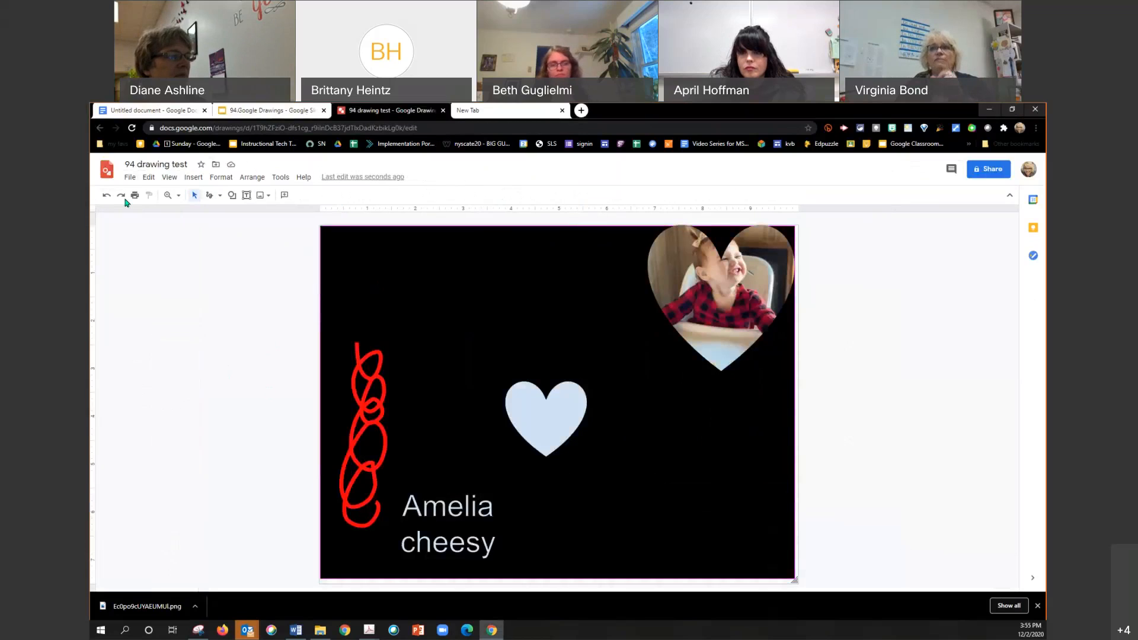
pyautogui.click(130, 177)
pyautogui.click(284, 290)
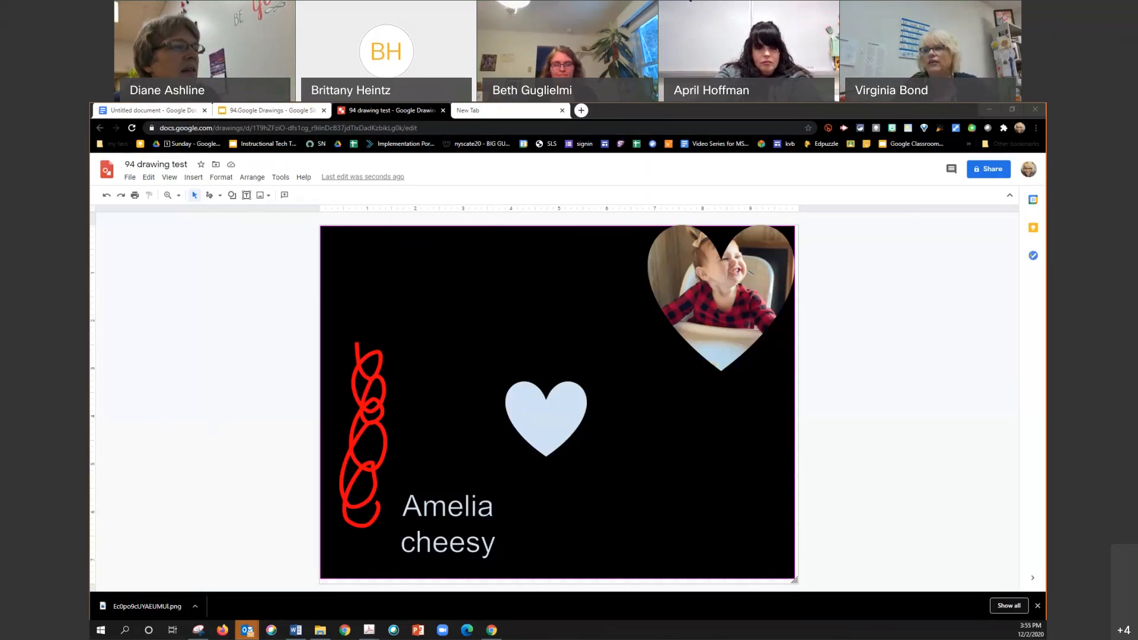
pyautogui.click(128, 177)
pyautogui.moveTo(162, 183)
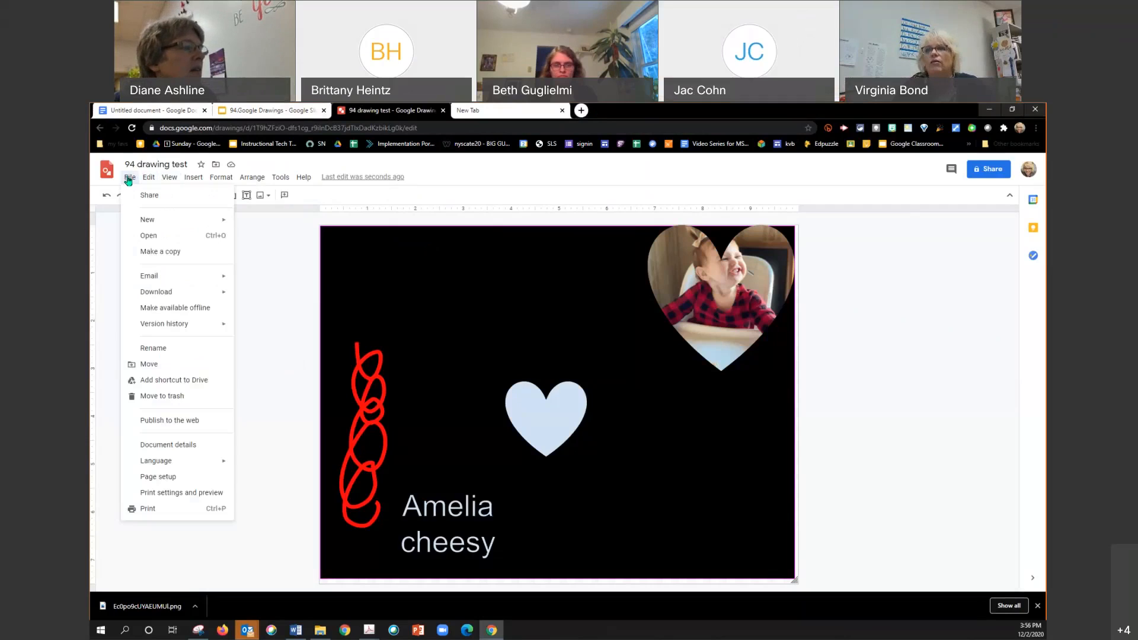
pyautogui.moveTo(199, 183)
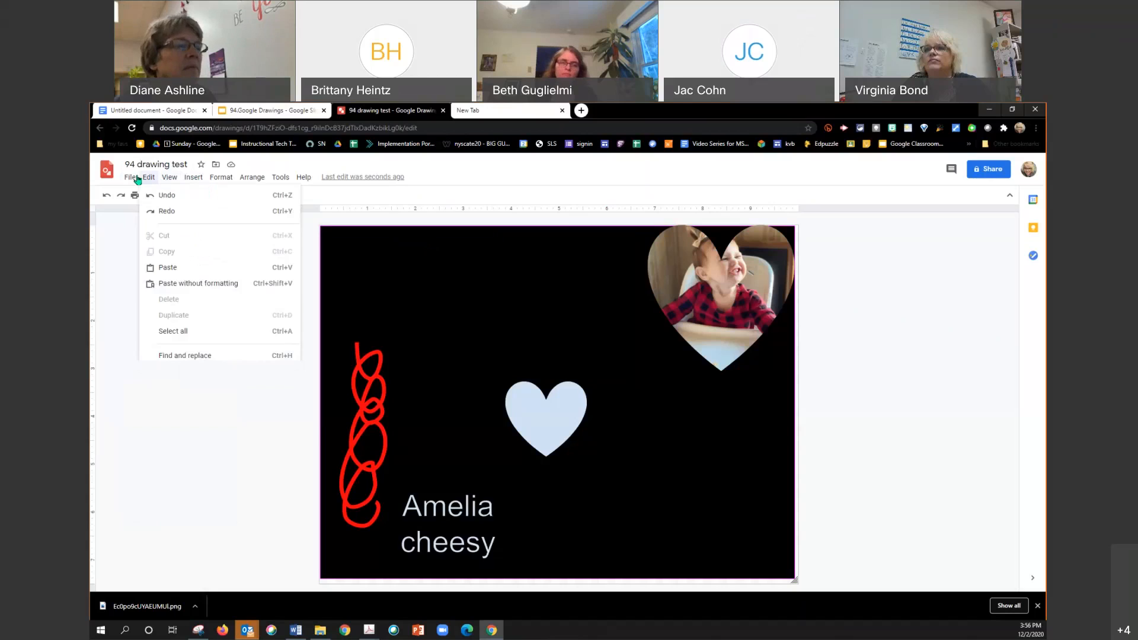
pyautogui.click(481, 253)
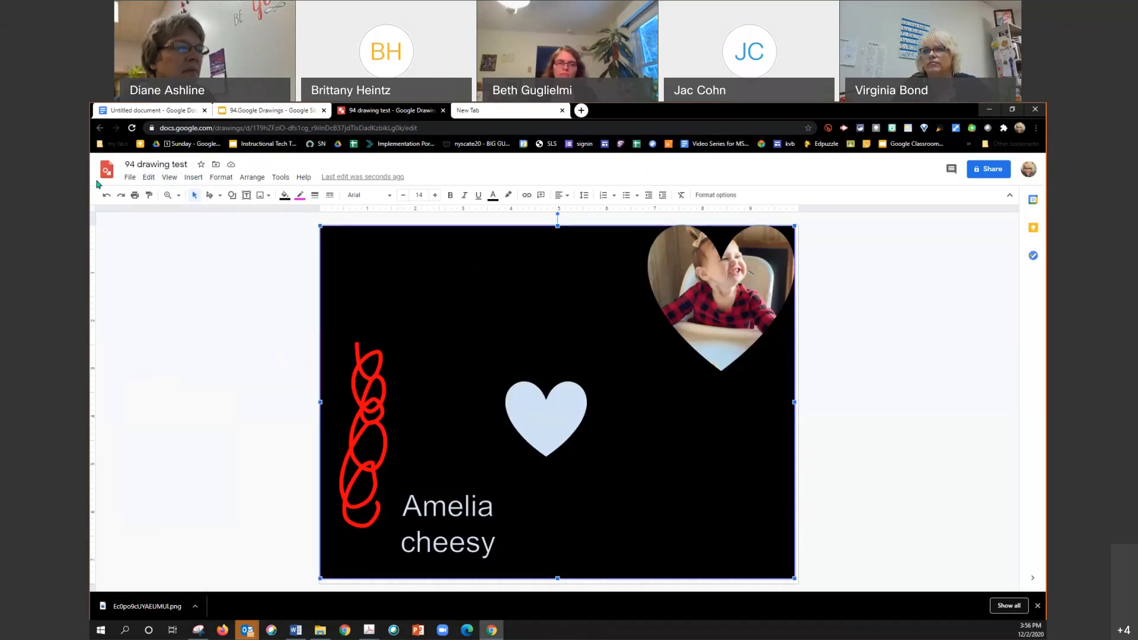
pyautogui.click(129, 177)
pyautogui.moveTo(149, 177)
pyautogui.click(531, 320)
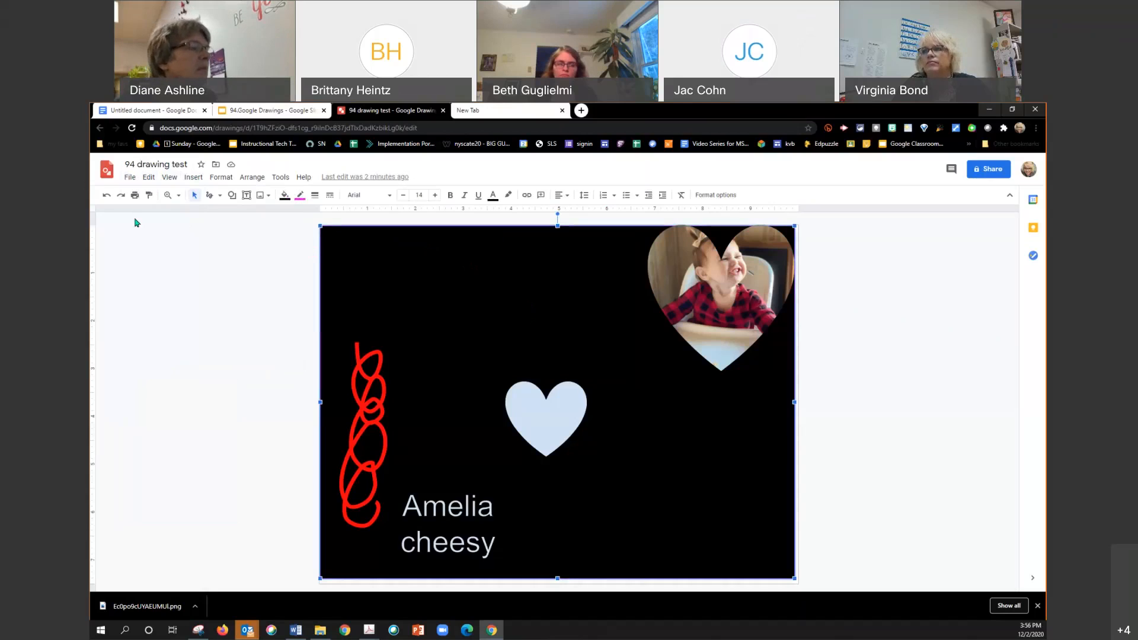
pyautogui.click(128, 176)
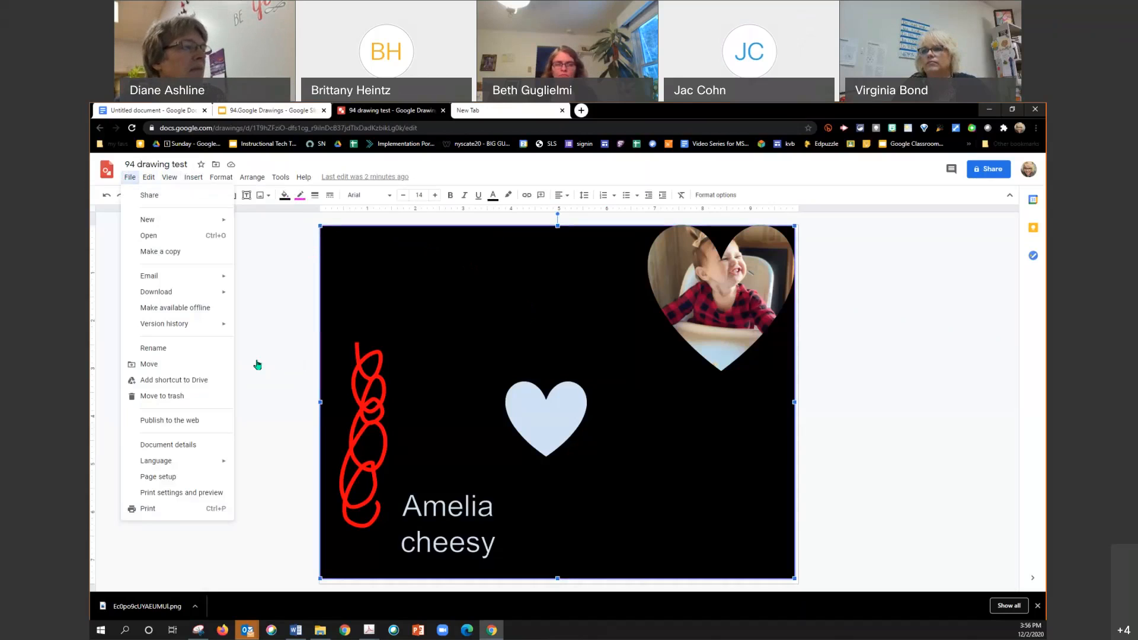
# - Squash the word art vertically, stretch it back taller, and widen it slightly
pyautogui.click(432, 510)
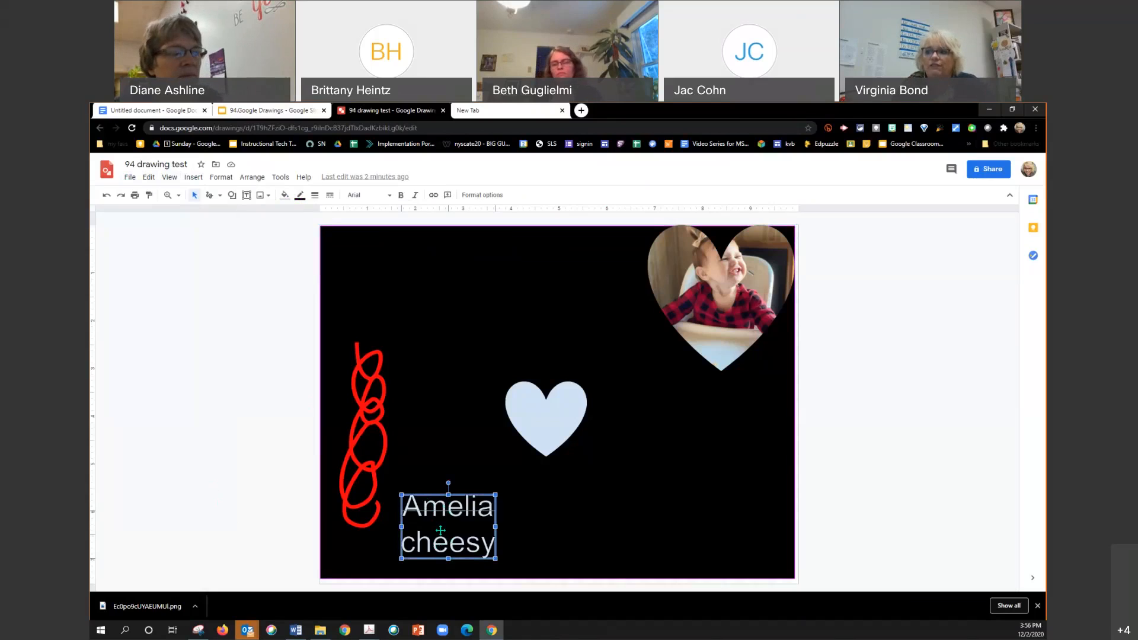
pyautogui.moveTo(449, 495); pyautogui.dragTo(448, 511)
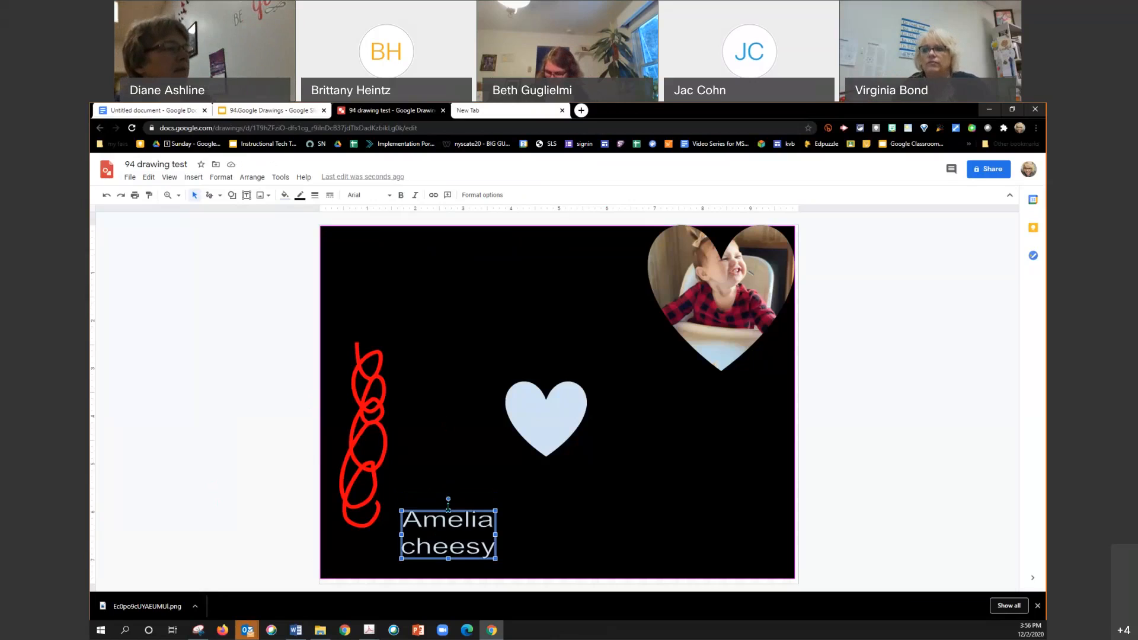
pyautogui.moveTo(448, 509); pyautogui.dragTo(448, 492)
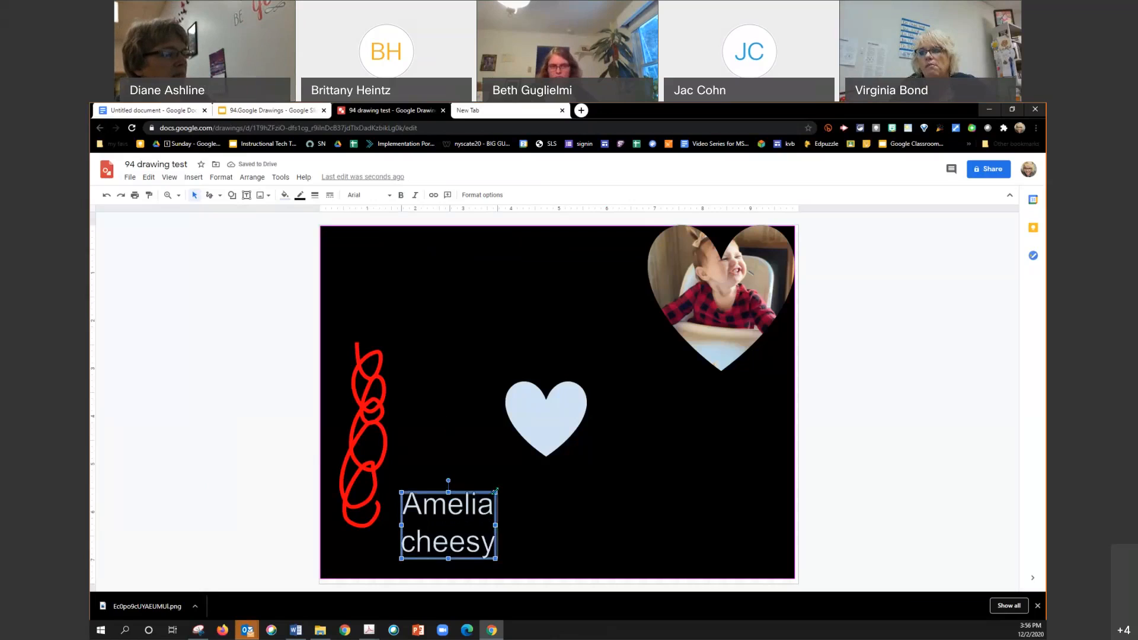
pyautogui.click(534, 418)
pyautogui.click(465, 496)
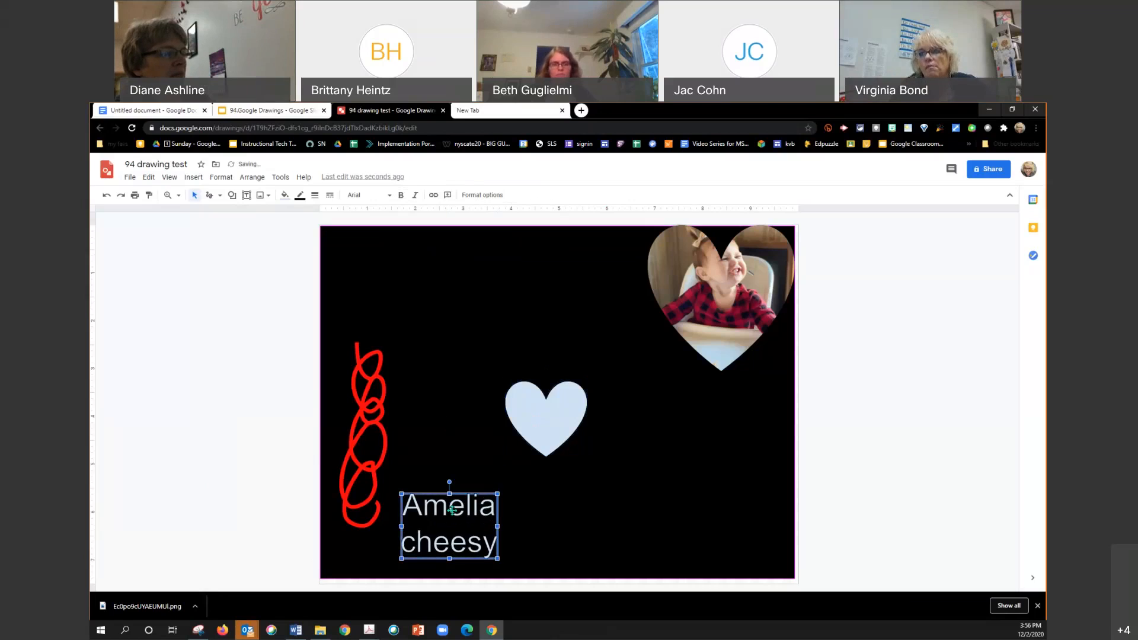
# - Enter the child's first name as text inside the light blue heart
pyautogui.click(534, 419)
pyautogui.click(534, 420)
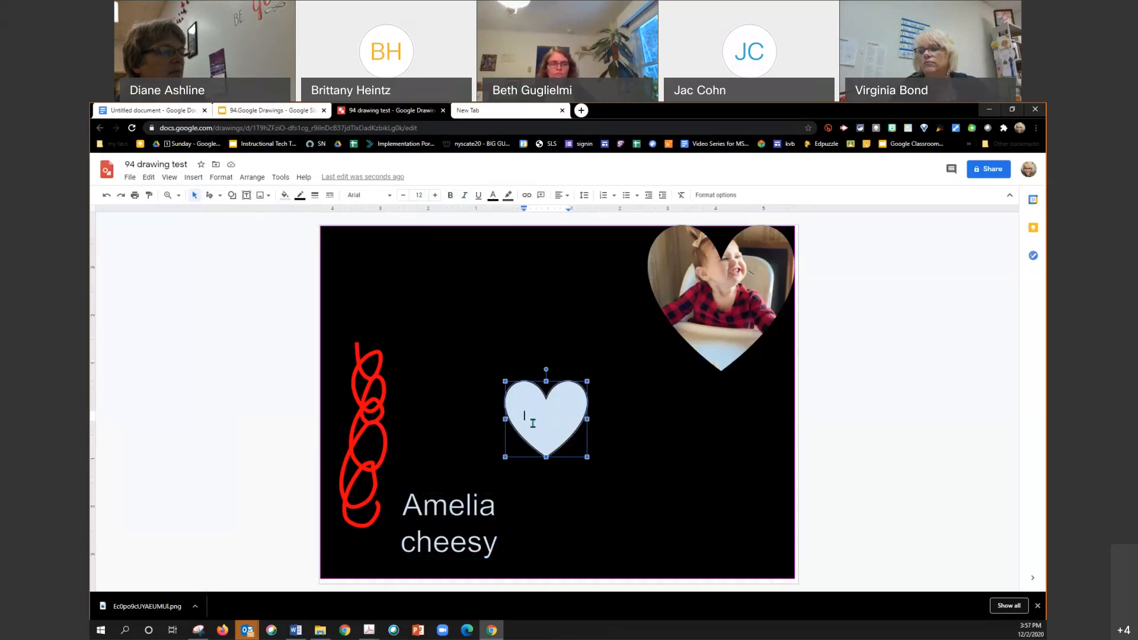
pyautogui.write('Amelia')
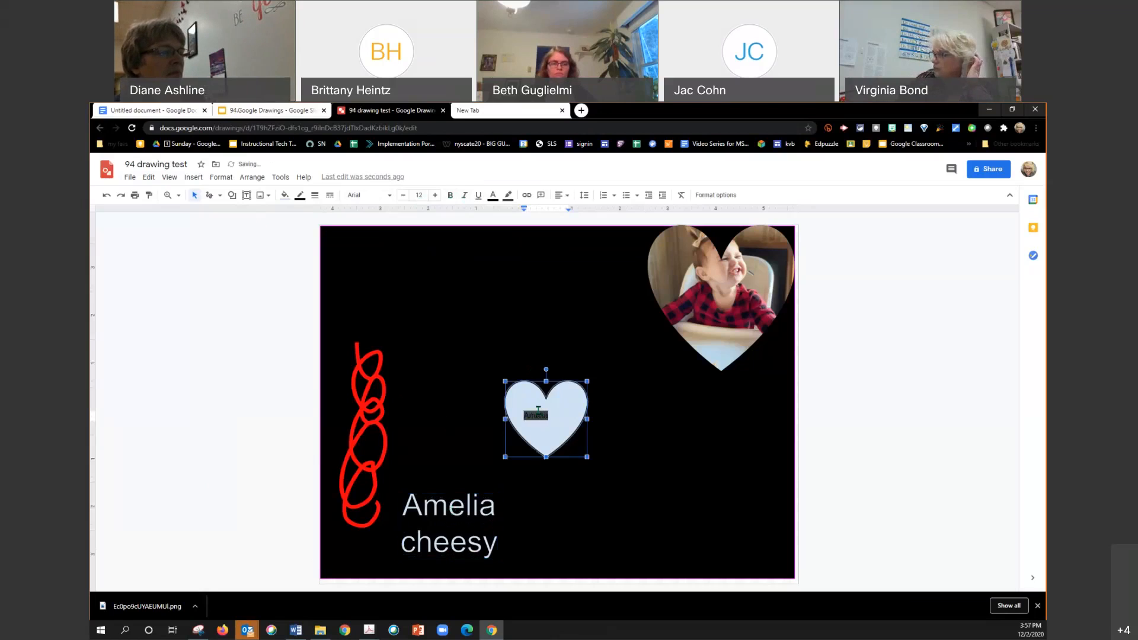
# - Select the name inside the light blue heart and set its text color to red
pyautogui.click(600, 422)
pyautogui.click(549, 408)
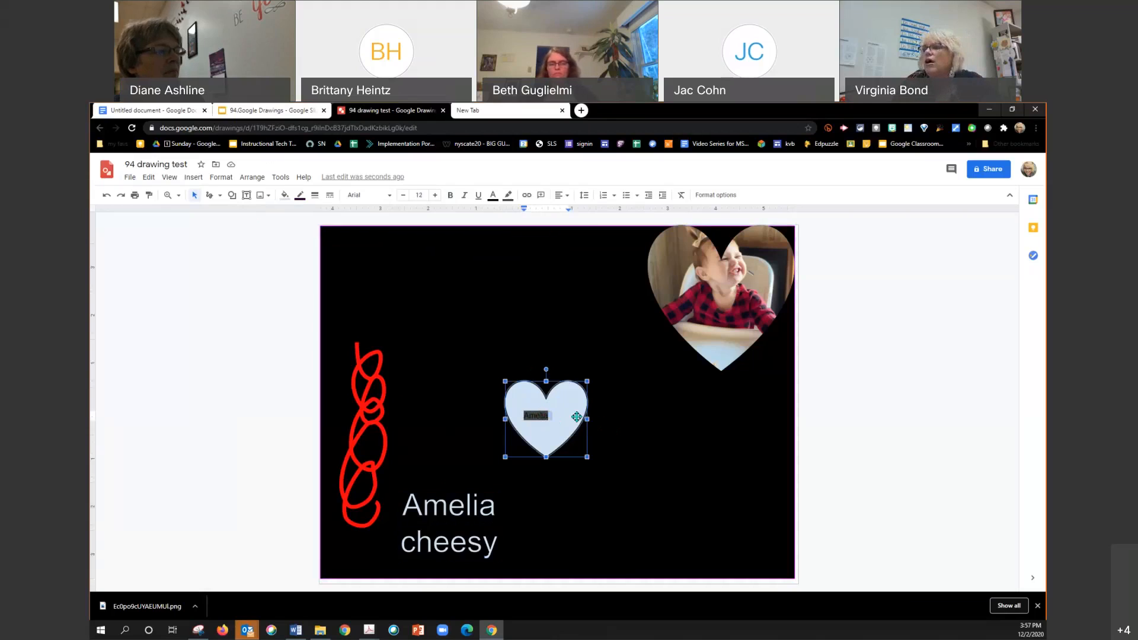
pyautogui.moveTo(555, 413); pyautogui.dragTo(520, 421)
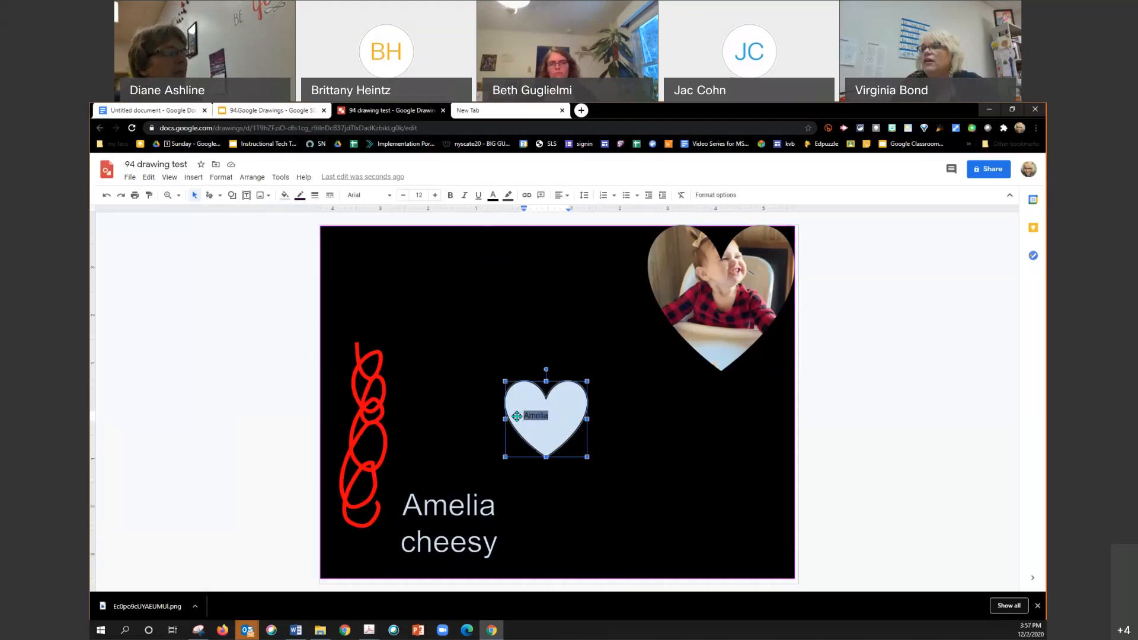
pyautogui.click(493, 195)
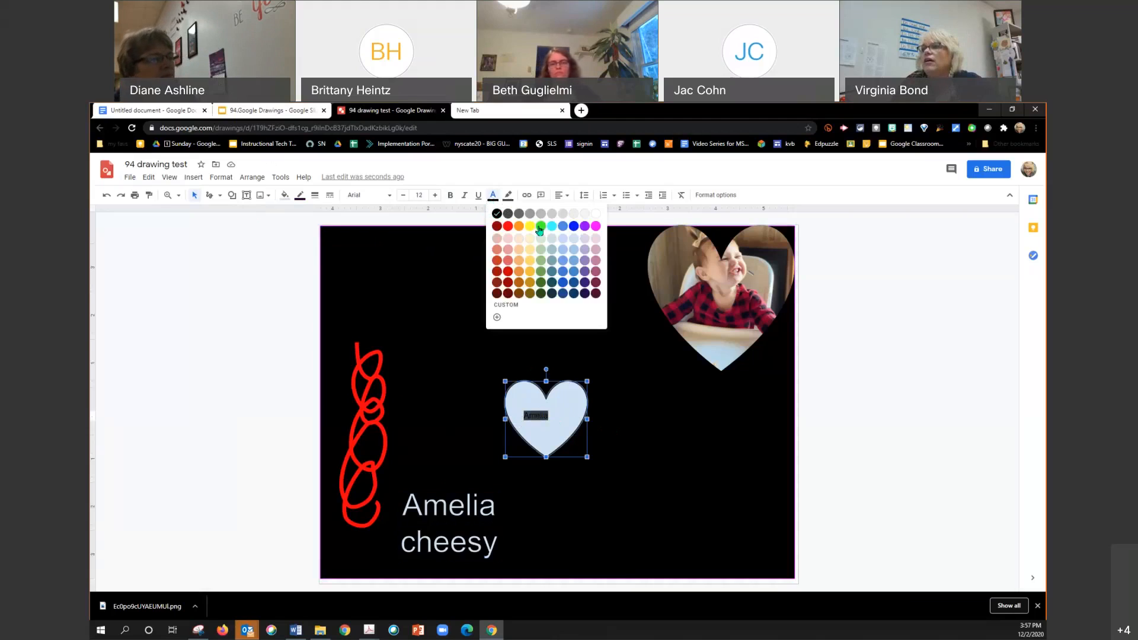
pyautogui.click(508, 225)
pyautogui.click(602, 419)
pyautogui.click(557, 413)
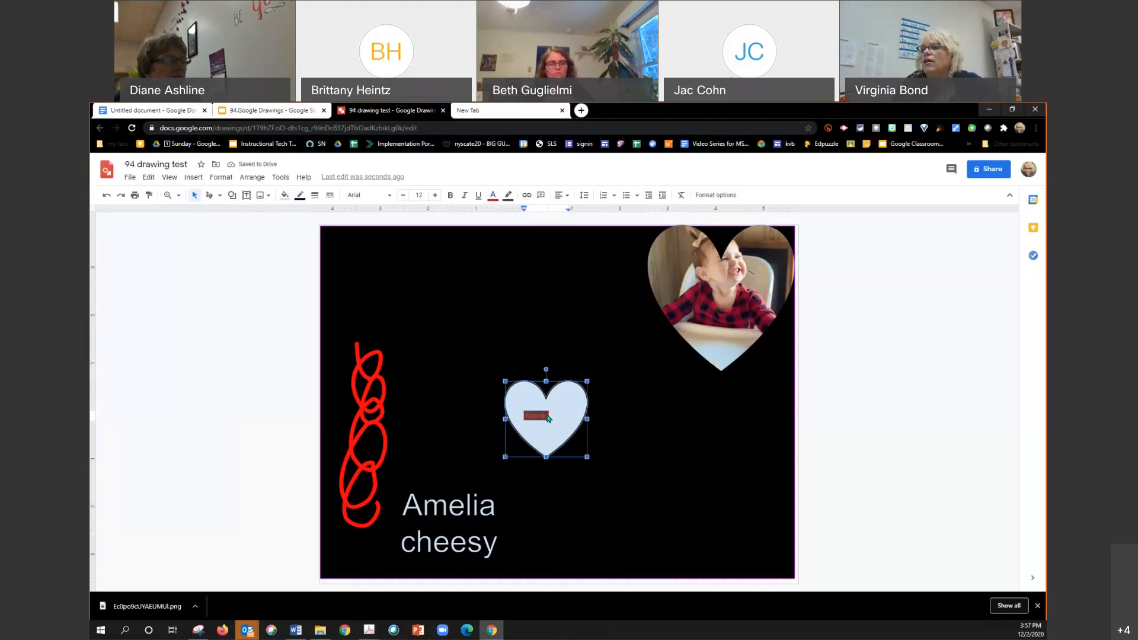
# - Enlarge the light blue heart and increase the font size of its name text to 13
pyautogui.moveTo(587, 457); pyautogui.dragTo(479, 358)
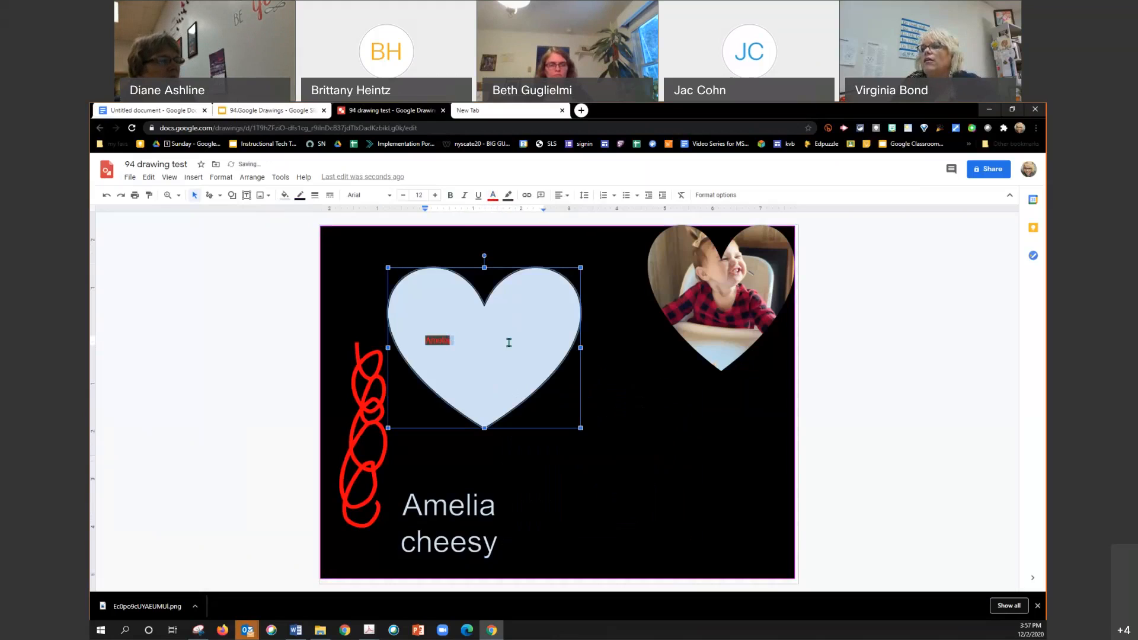
pyautogui.moveTo(484, 339); pyautogui.dragTo(419, 339)
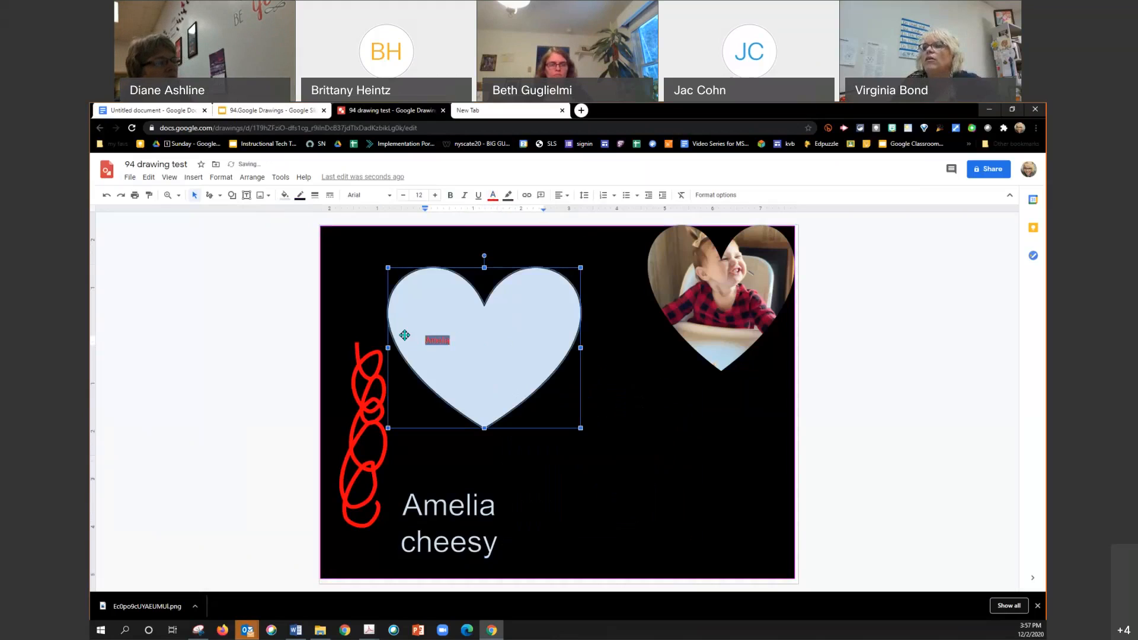
pyautogui.hotkey('ctrl', 'shift', '.')
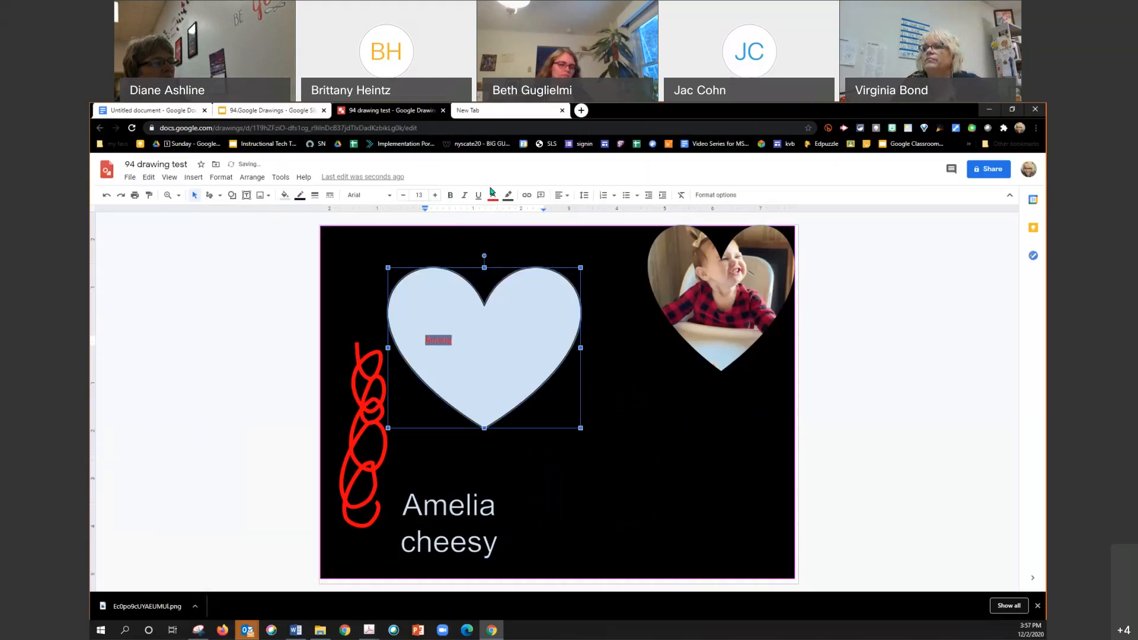
# - Set the highlight color of the name text in the light blue heart to white
pyautogui.click(508, 195)
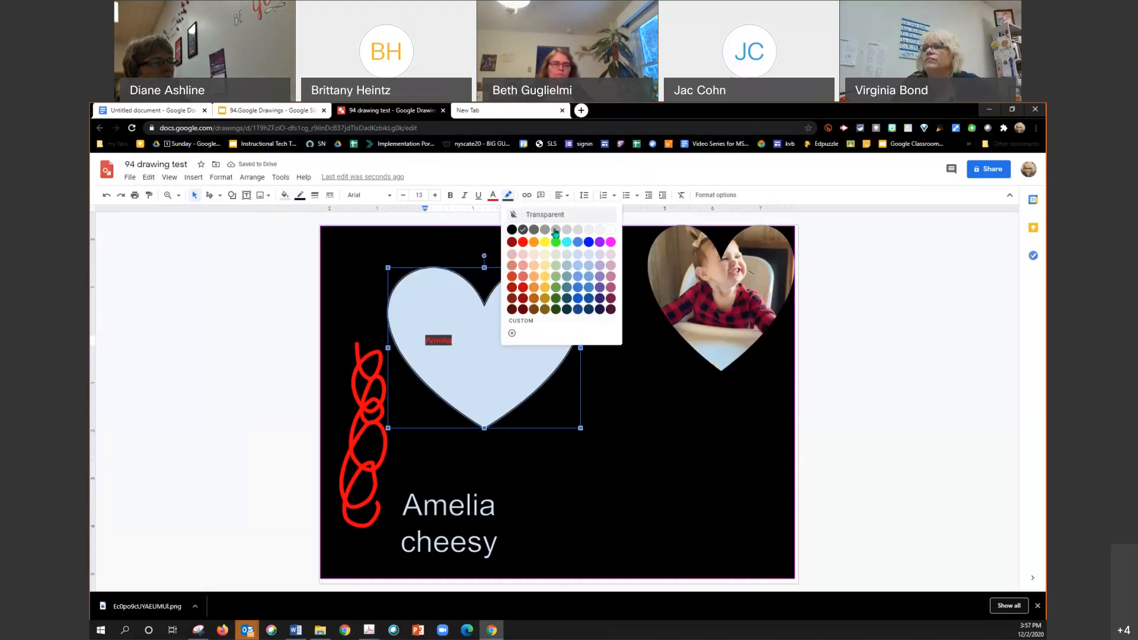
pyautogui.click(606, 232)
pyautogui.click(454, 341)
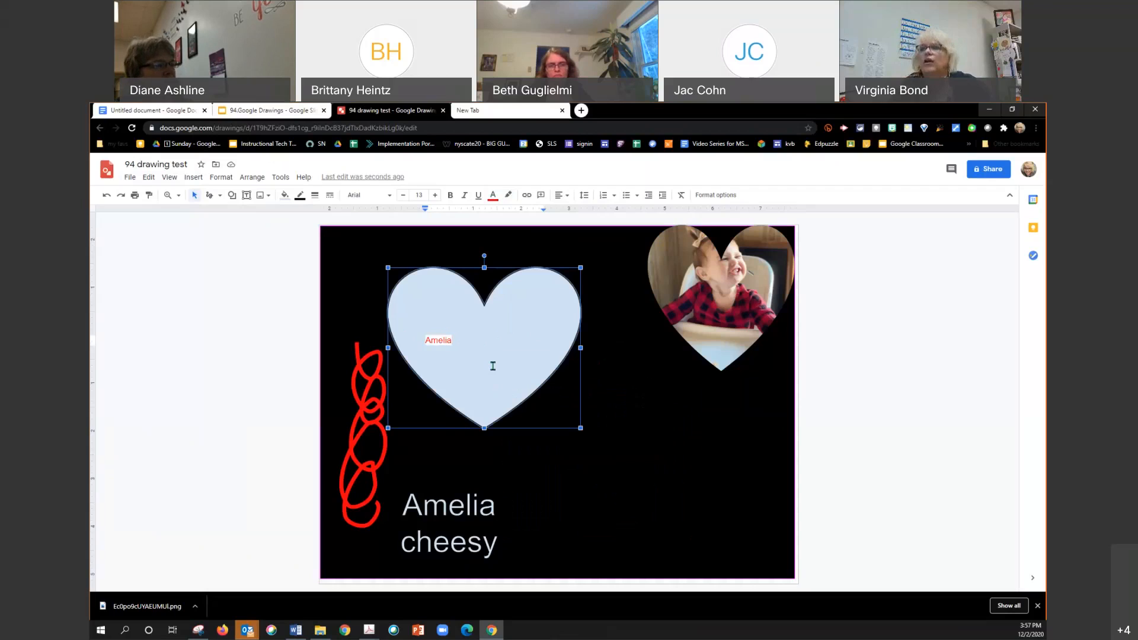
pyautogui.click(633, 401)
pyautogui.click(501, 371)
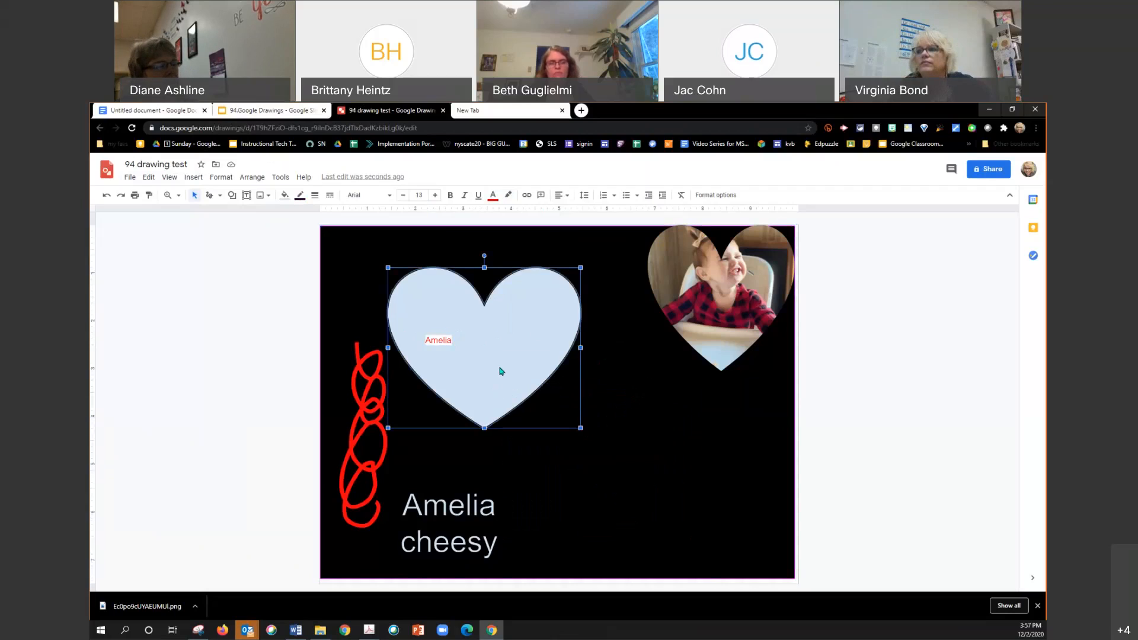
# - Select the highlighted name inside the enlarged heart and delete it
pyautogui.click(445, 340)
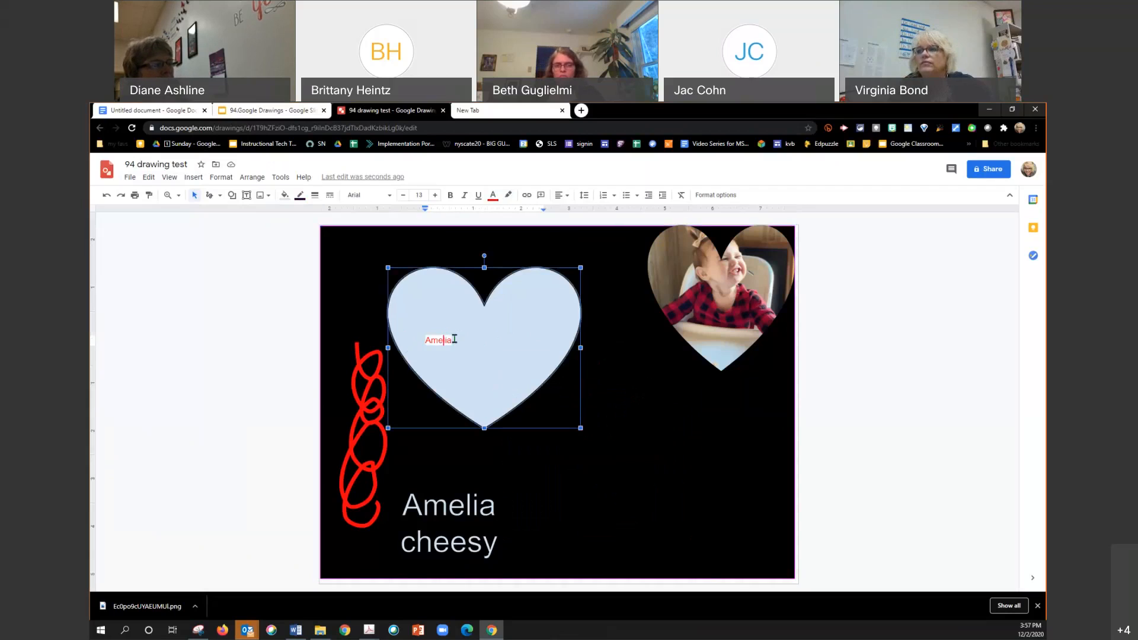
pyautogui.moveTo(454, 339); pyautogui.dragTo(414, 342)
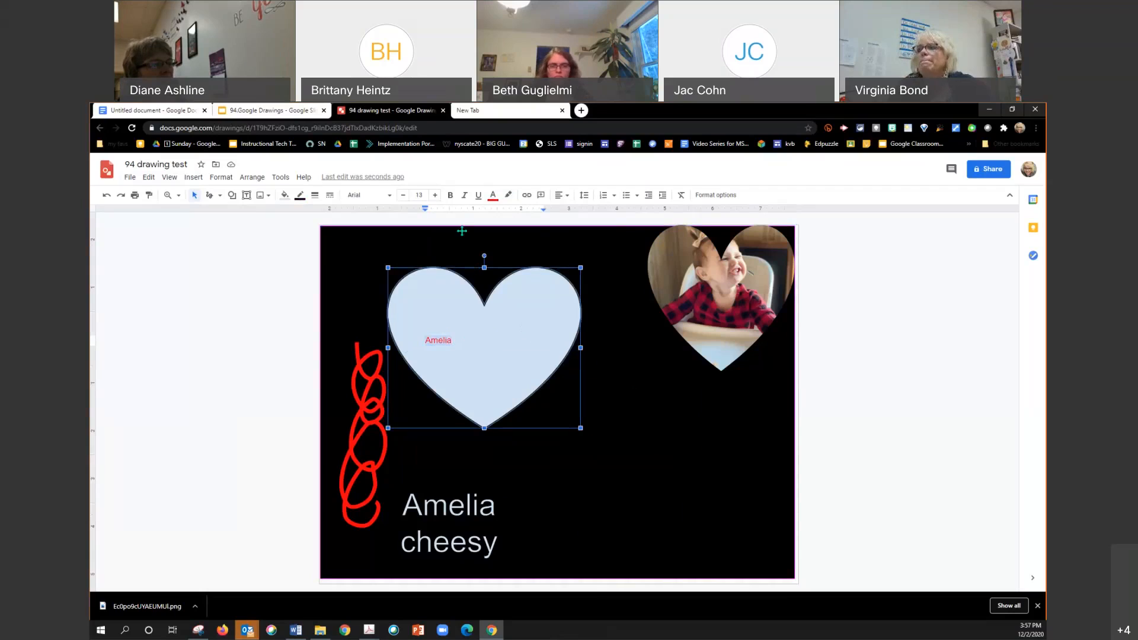
pyautogui.rightClick(449, 336)
pyautogui.click(645, 396)
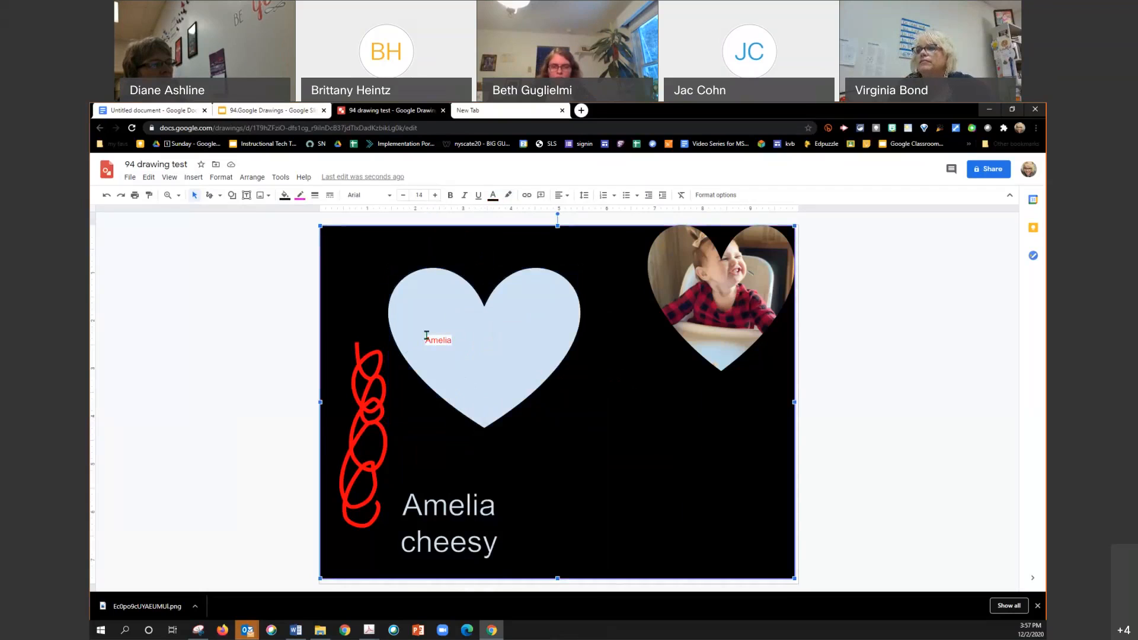
pyautogui.click(435, 337)
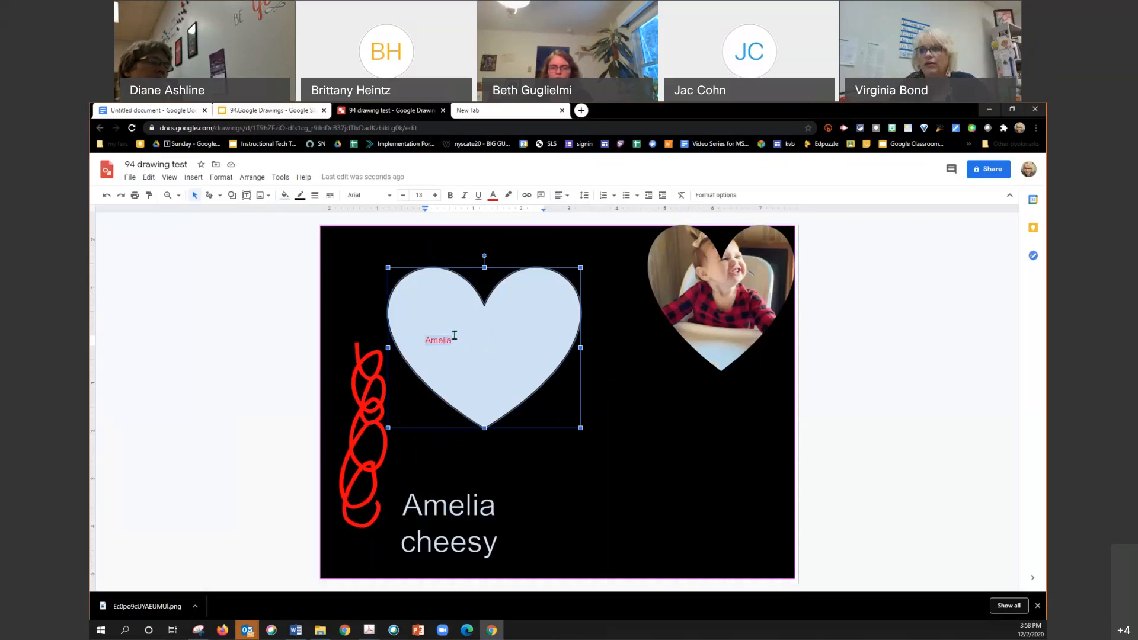
pyautogui.press('BackSpace')
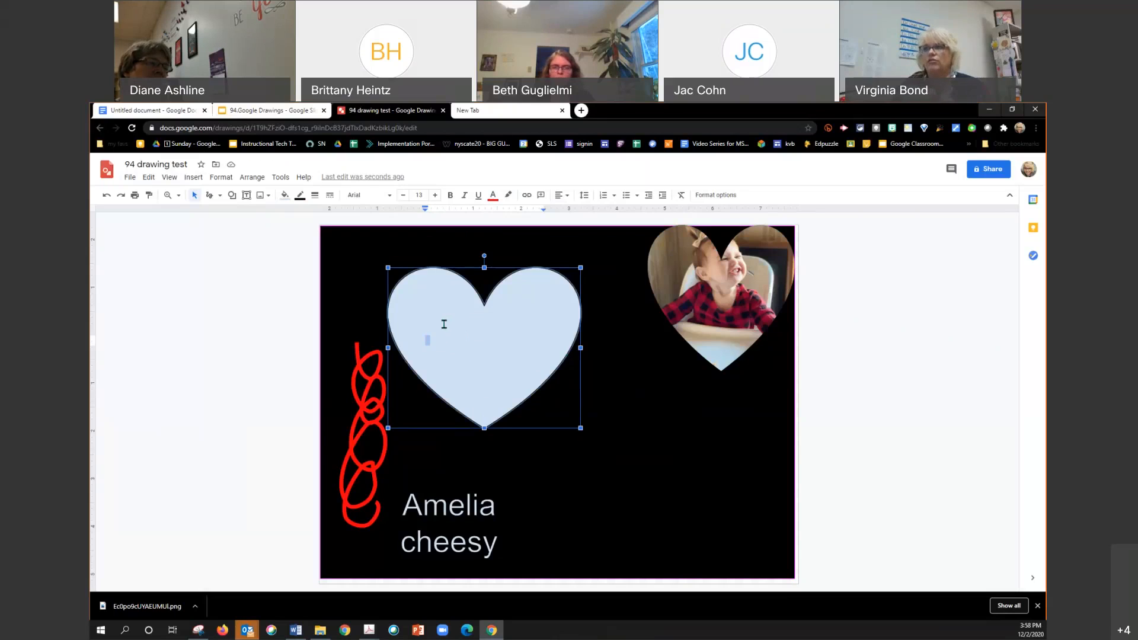
pyautogui.write('AMe')
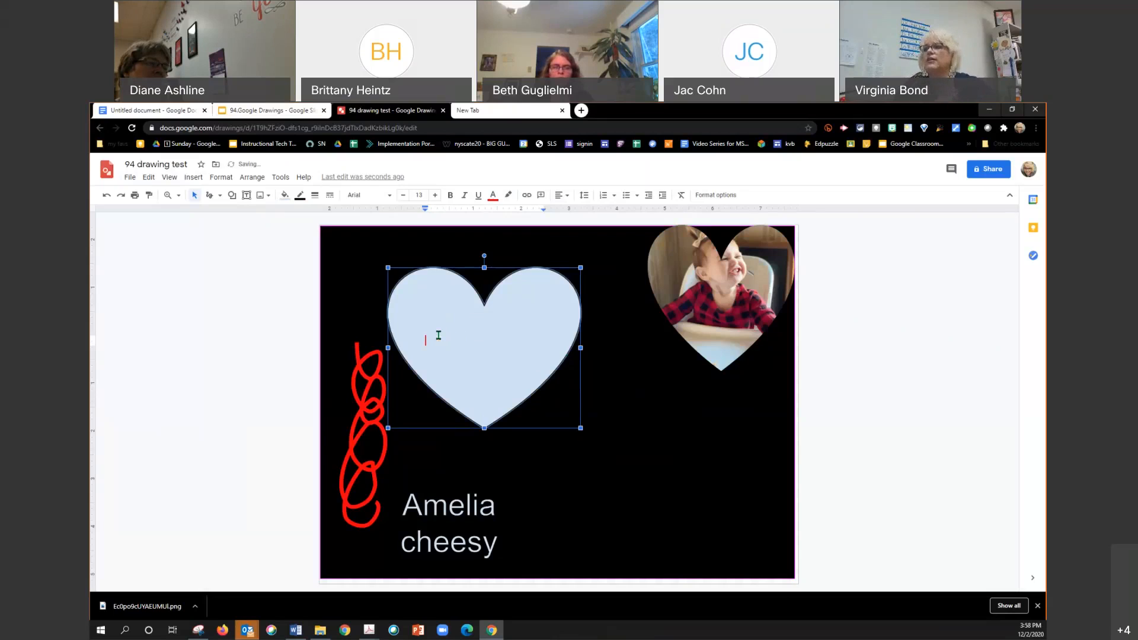
# - Set the fill color of the word art below the light blue heart to magenta
pyautogui.click(490, 513)
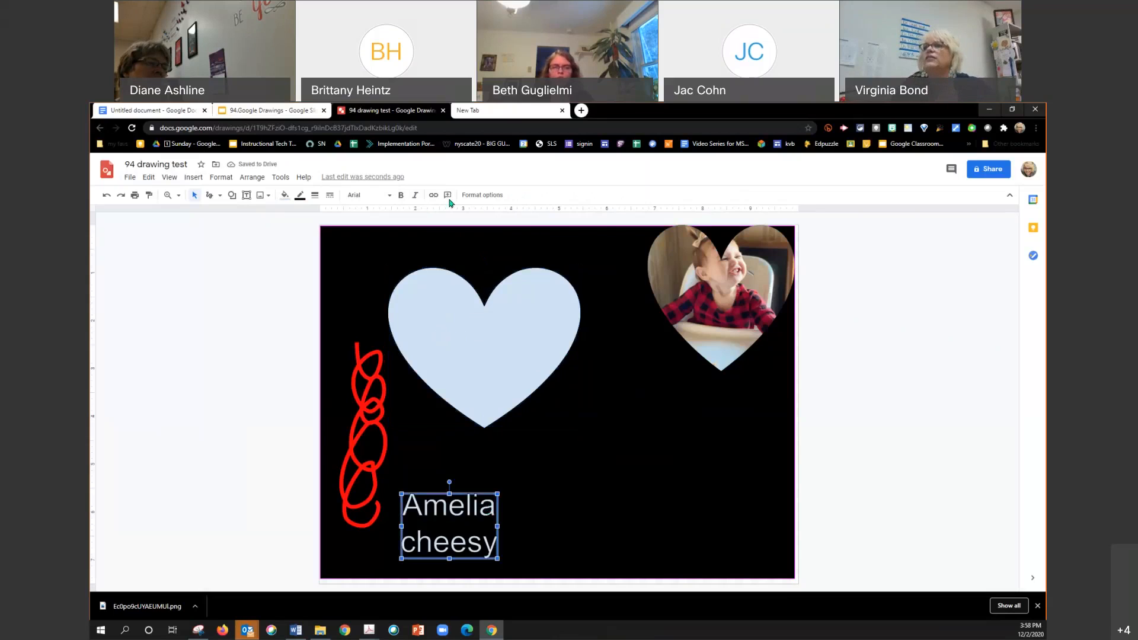
pyautogui.click(284, 195)
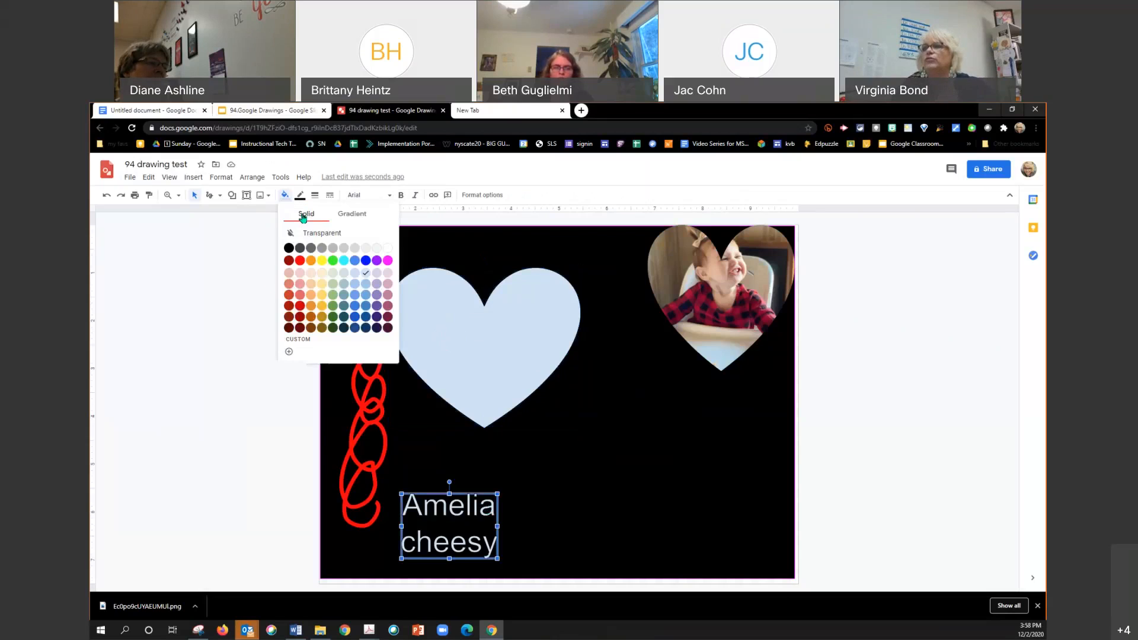
pyautogui.click(388, 262)
pyautogui.moveTo(433, 515); pyautogui.dragTo(468, 328)
pyautogui.rightClick(473, 347)
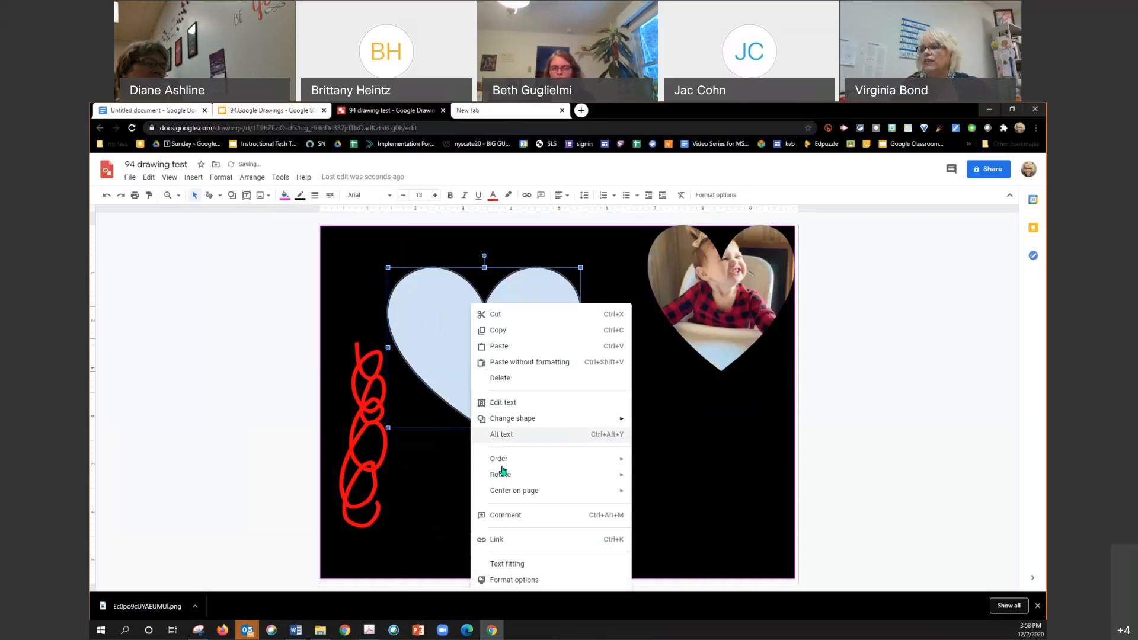
pyautogui.moveTo(616, 460)
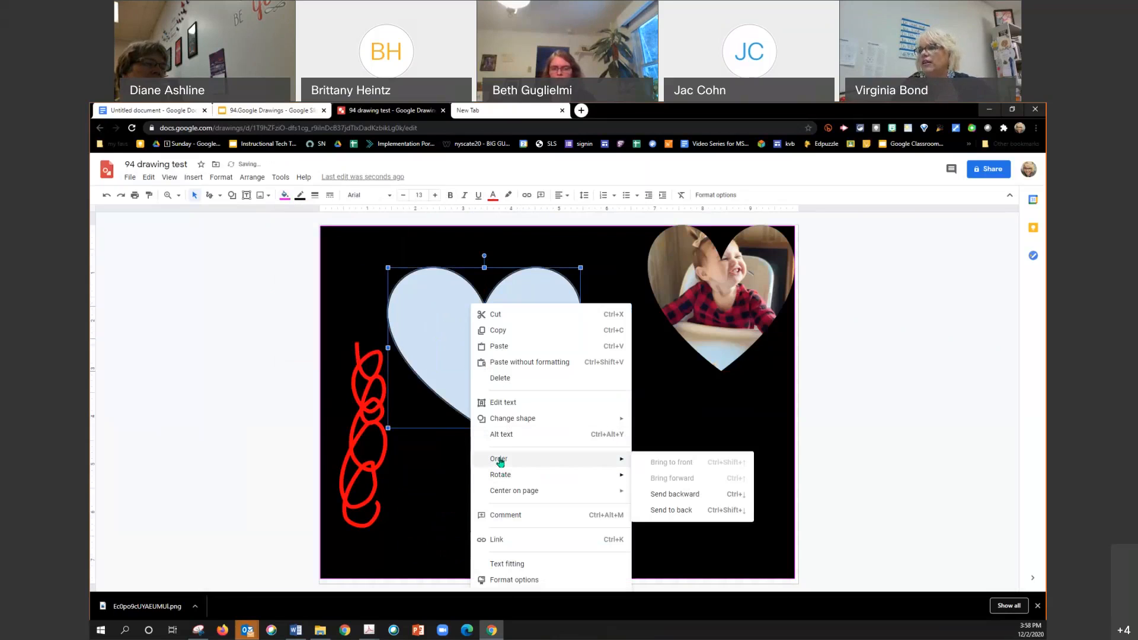
pyautogui.click(662, 494)
pyautogui.moveTo(540, 399); pyautogui.dragTo(594, 460)
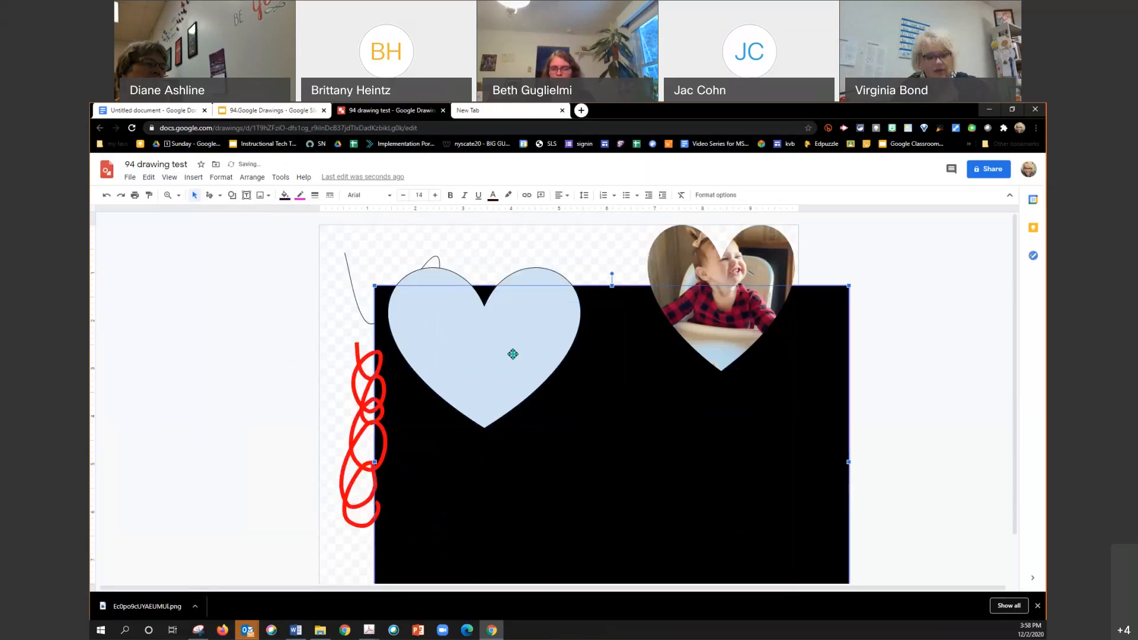
pyautogui.hotkey('ctrl', 'z')
pyautogui.hotkey('ctrl', 'z')
pyautogui.hotkey('ctrl', 'z')
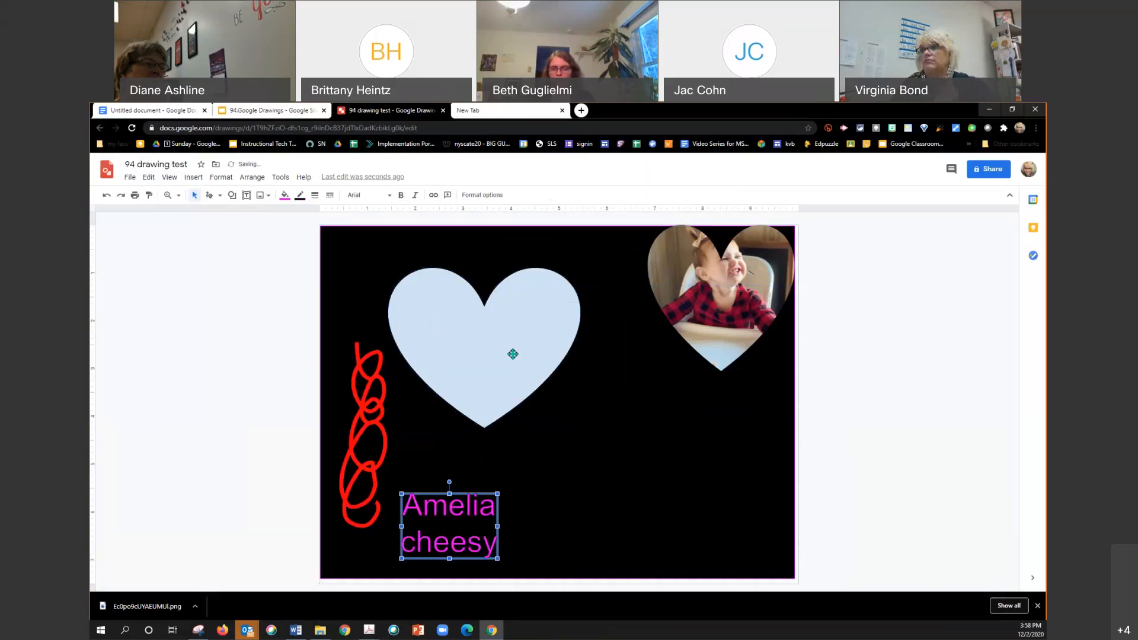
# - Bring the magenta word art to the front and place it on top of the light blue heart
pyautogui.moveTo(454, 515); pyautogui.dragTo(498, 435)
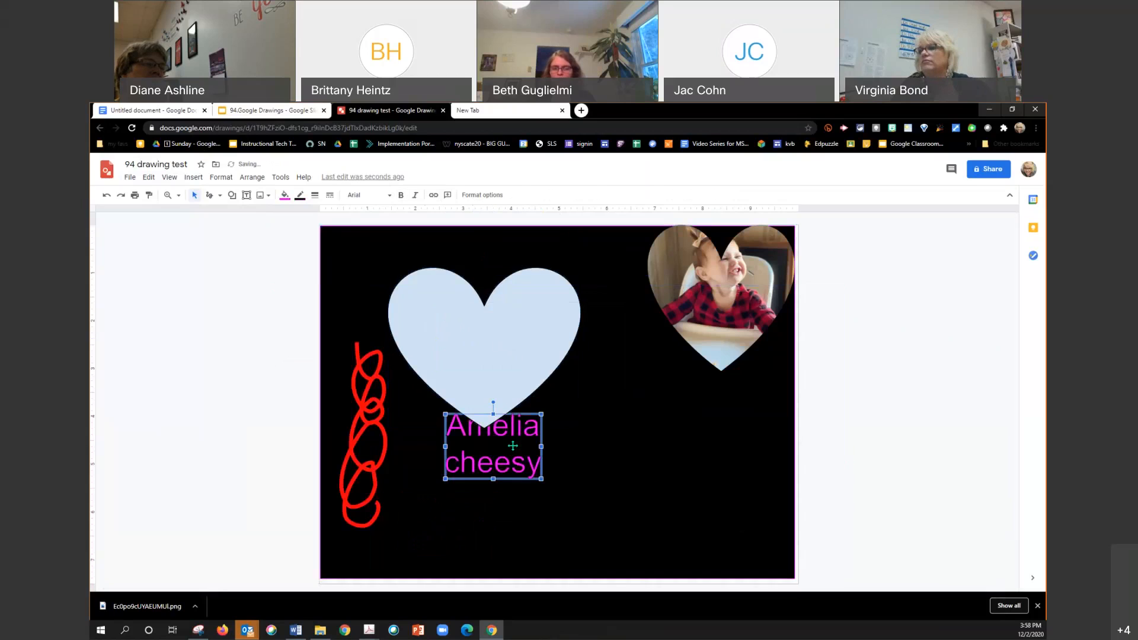
pyautogui.rightClick(518, 469)
pyautogui.moveTo(541, 473)
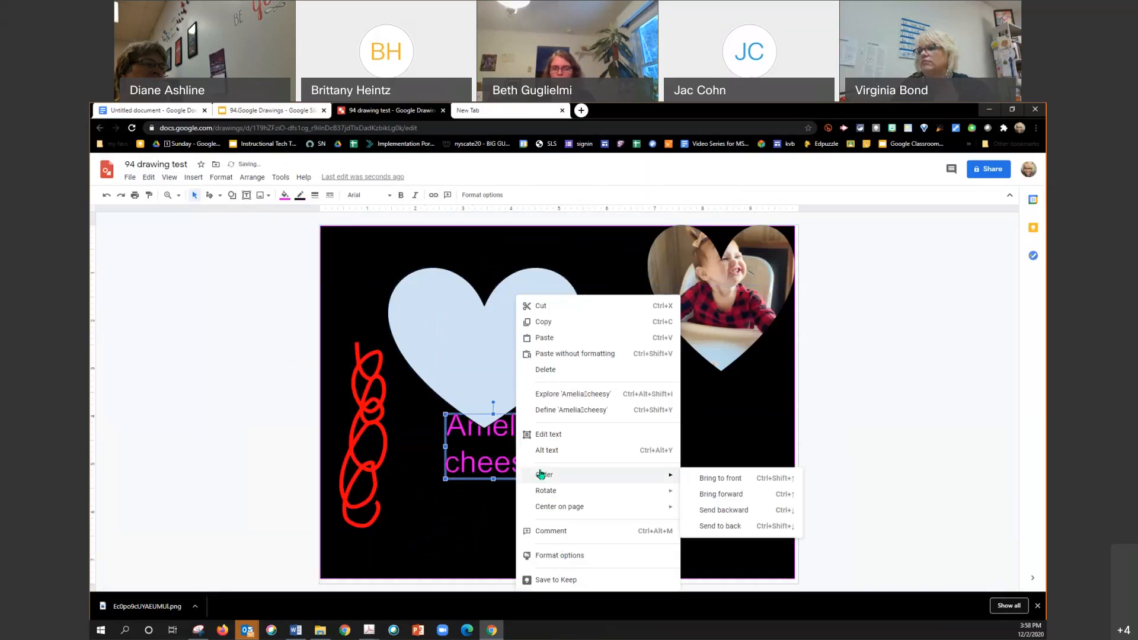
pyautogui.click(714, 478)
pyautogui.moveTo(453, 457); pyautogui.dragTo(450, 359)
# - Move the light blue heart toward the center of the canvas and center the word art inside it
pyautogui.click(370, 254)
pyautogui.moveTo(508, 396); pyautogui.dragTo(564, 425)
pyautogui.click(501, 339)
pyautogui.moveTo(501, 340); pyautogui.dragTo(552, 371)
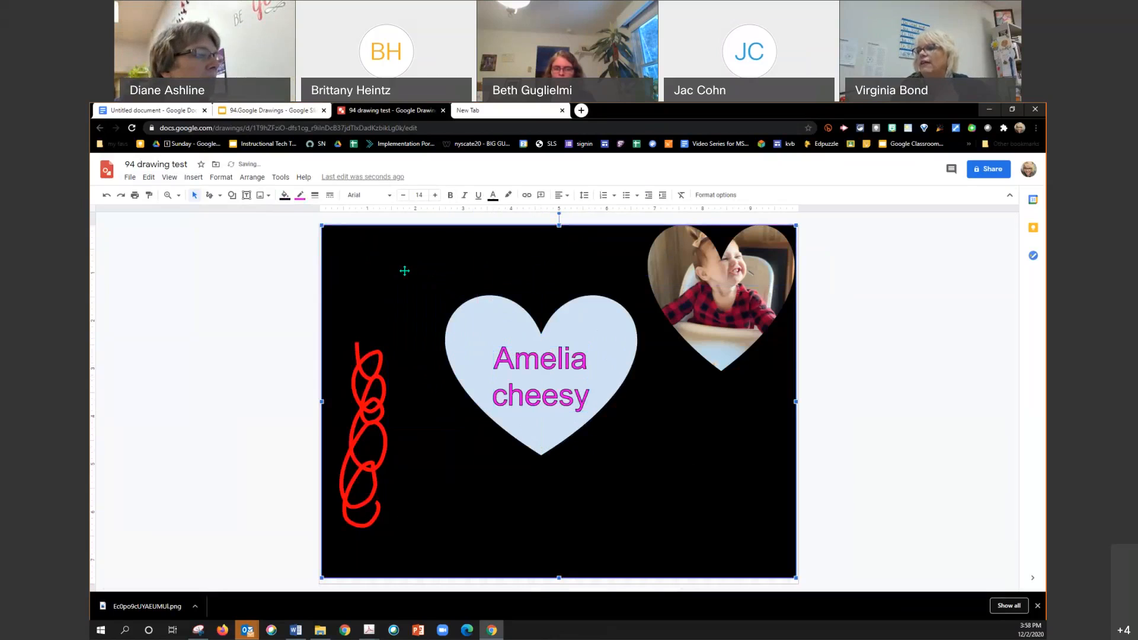
# - Select the light blue heart together with its word art and group them
pyautogui.click(491, 332)
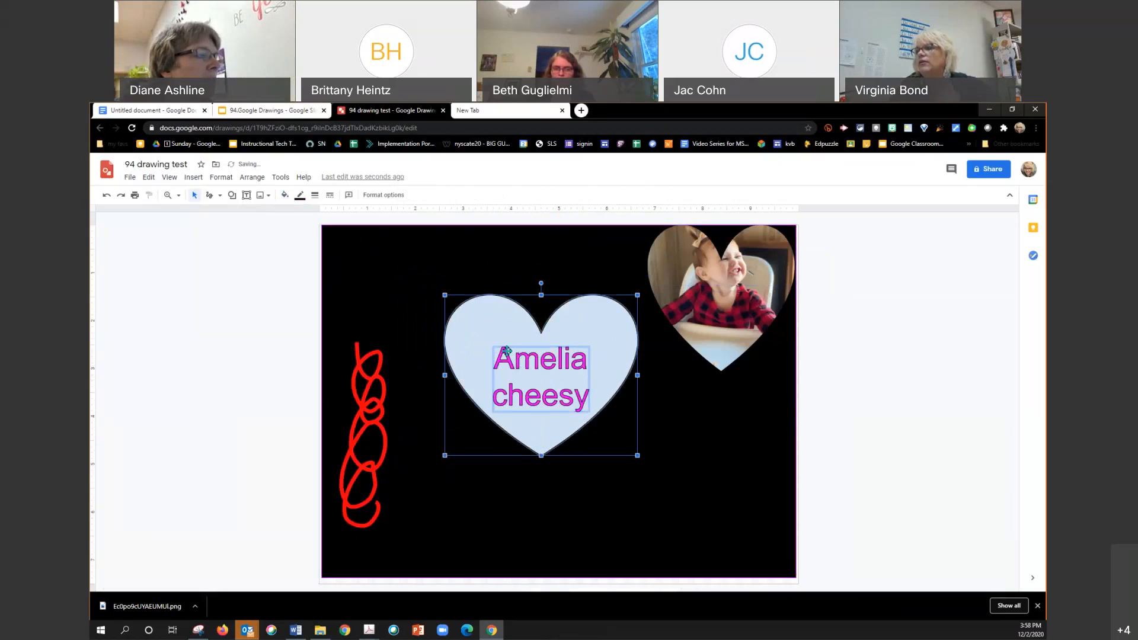
pyautogui.rightClick(514, 311)
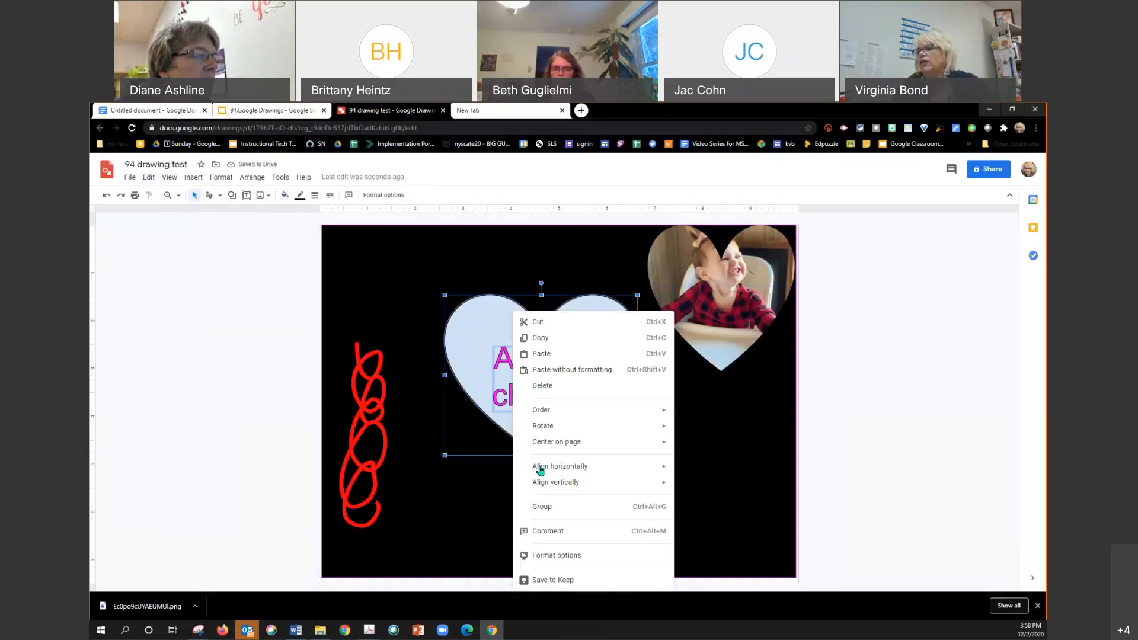
pyautogui.click(554, 507)
# - Move the grouped heart and word art lower on the black background and enlarge the group slightly
pyautogui.moveTo(546, 440); pyautogui.dragTo(573, 522)
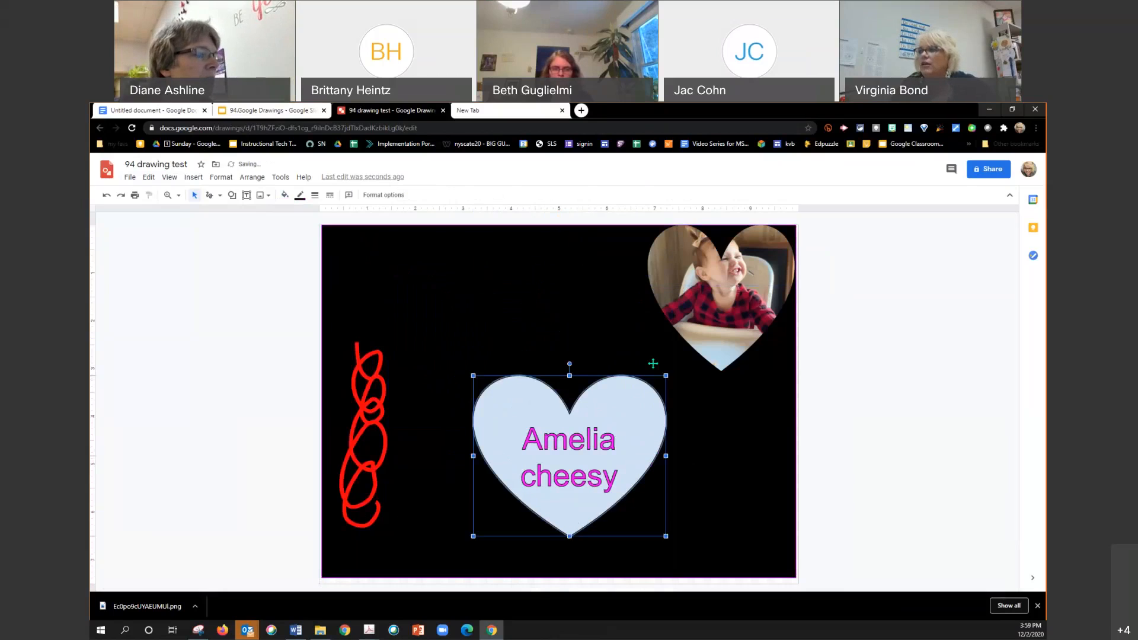
pyautogui.moveTo(665, 375); pyautogui.dragTo(689, 369)
pyautogui.moveTo(627, 411); pyautogui.dragTo(600, 403)
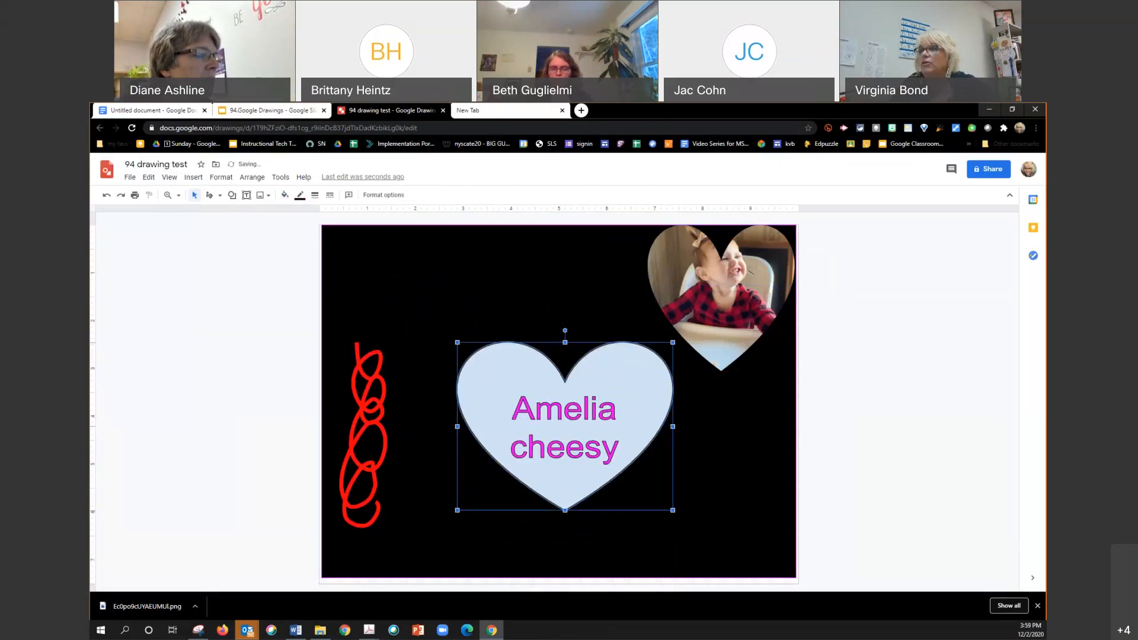
# - Open the list of file commands for the drawing
pyautogui.click(131, 179)
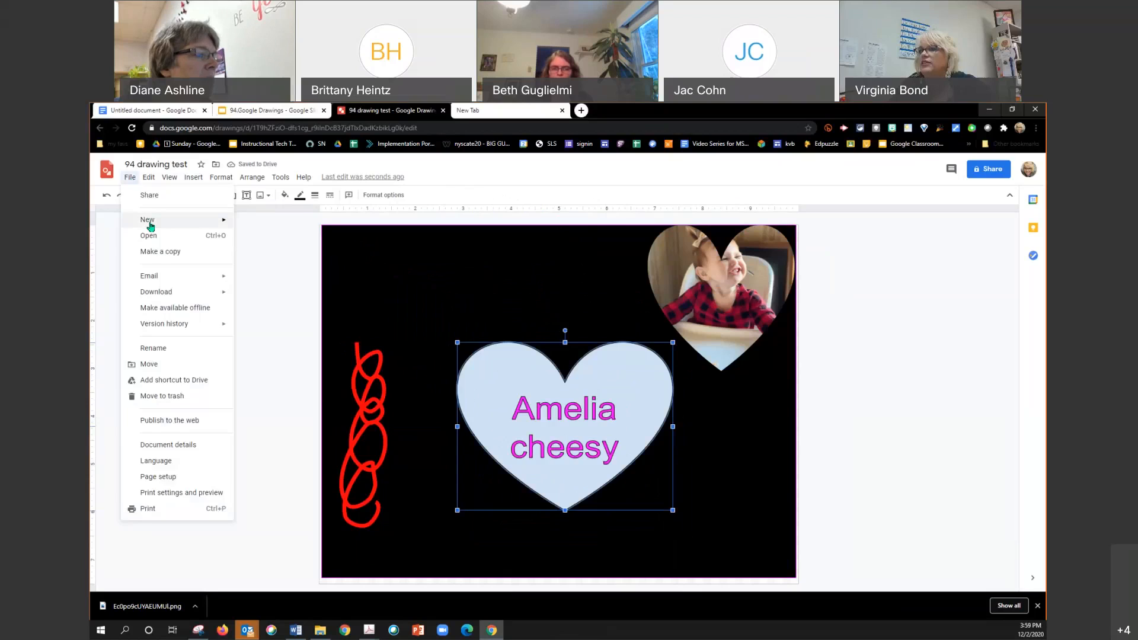